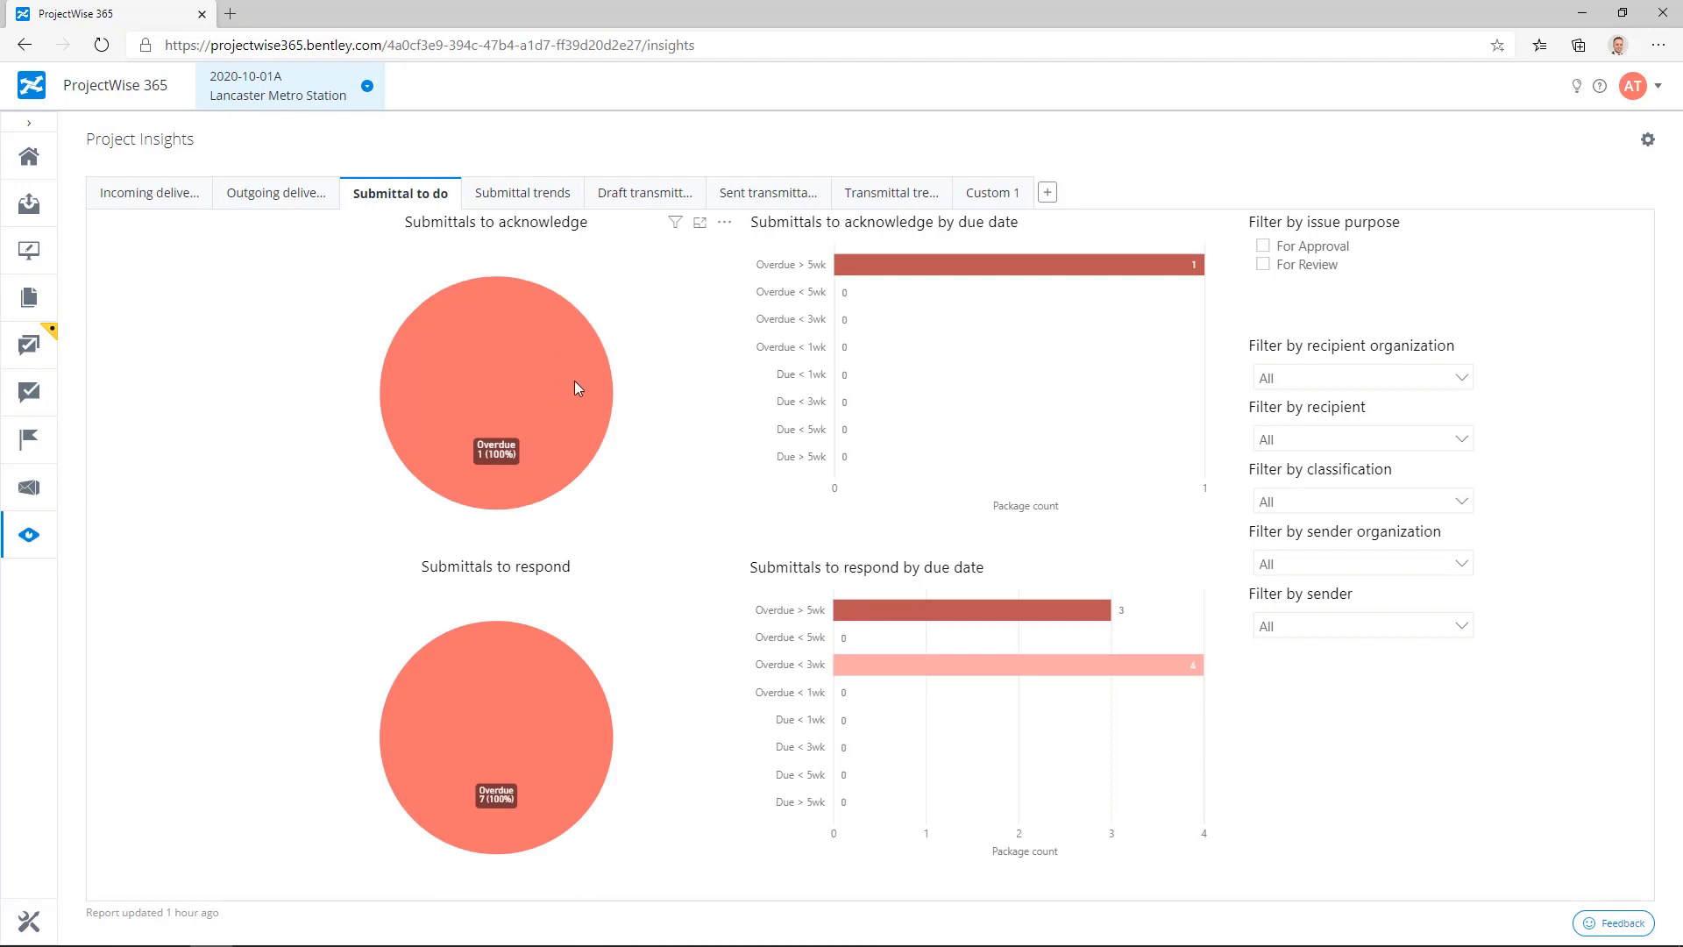
Step: Drill through from the overdue slice of the submittals to acknowledge chart to the submittal list
right_click(577, 384)
mouse_move(723, 440)
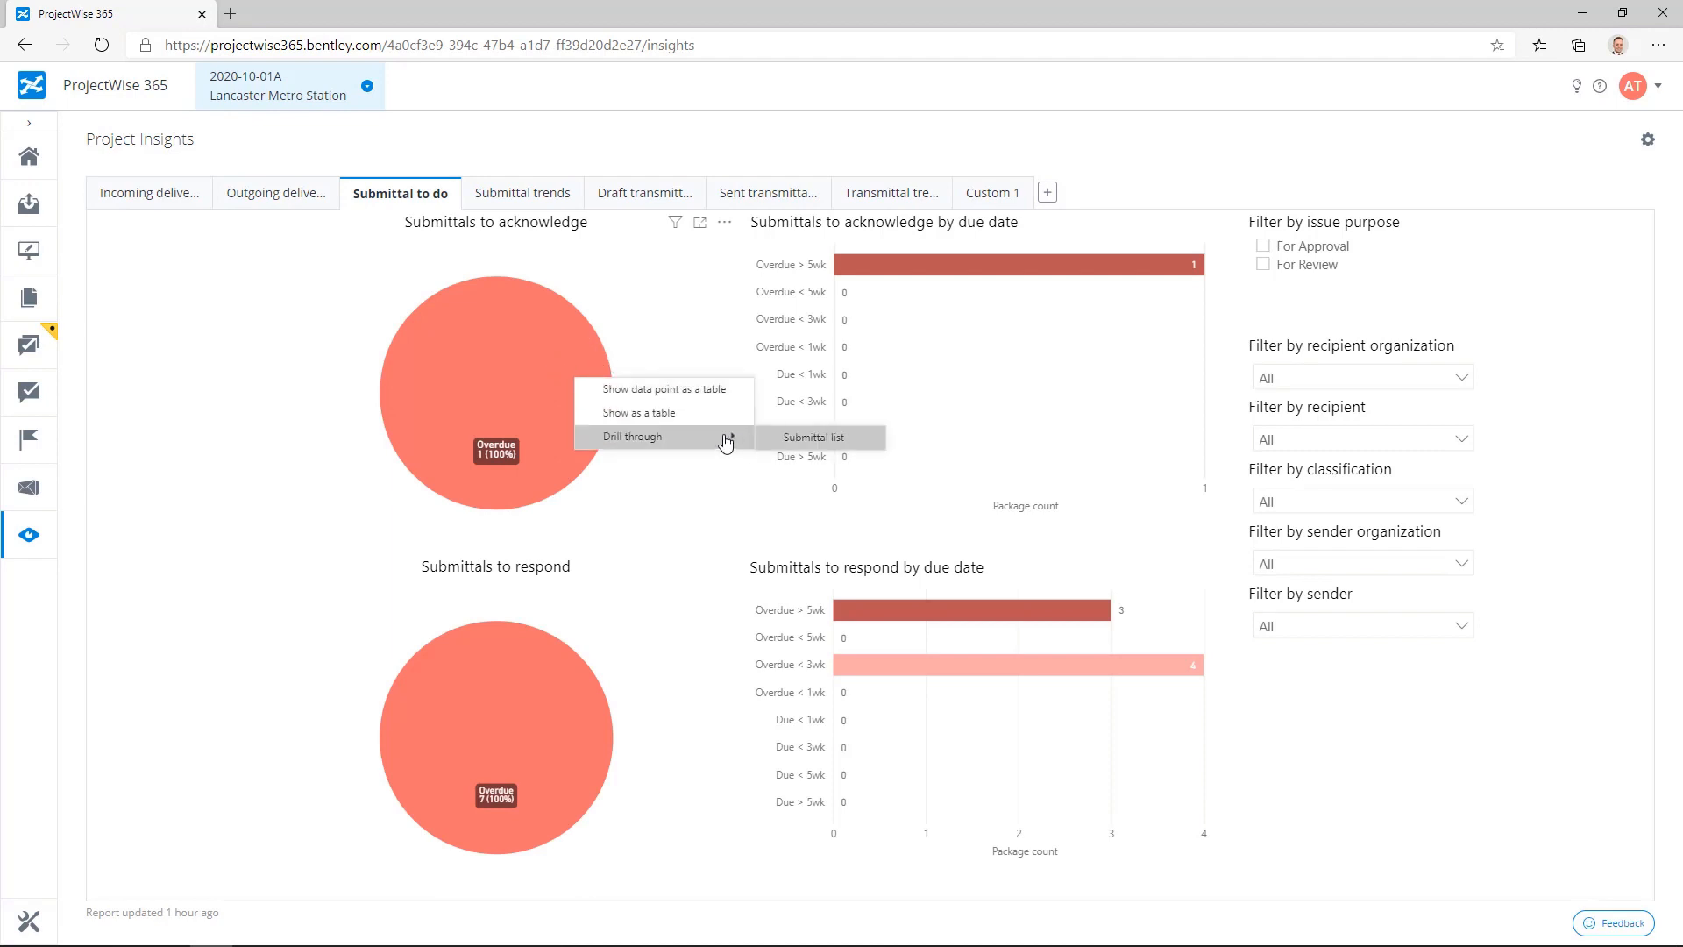
click(813, 440)
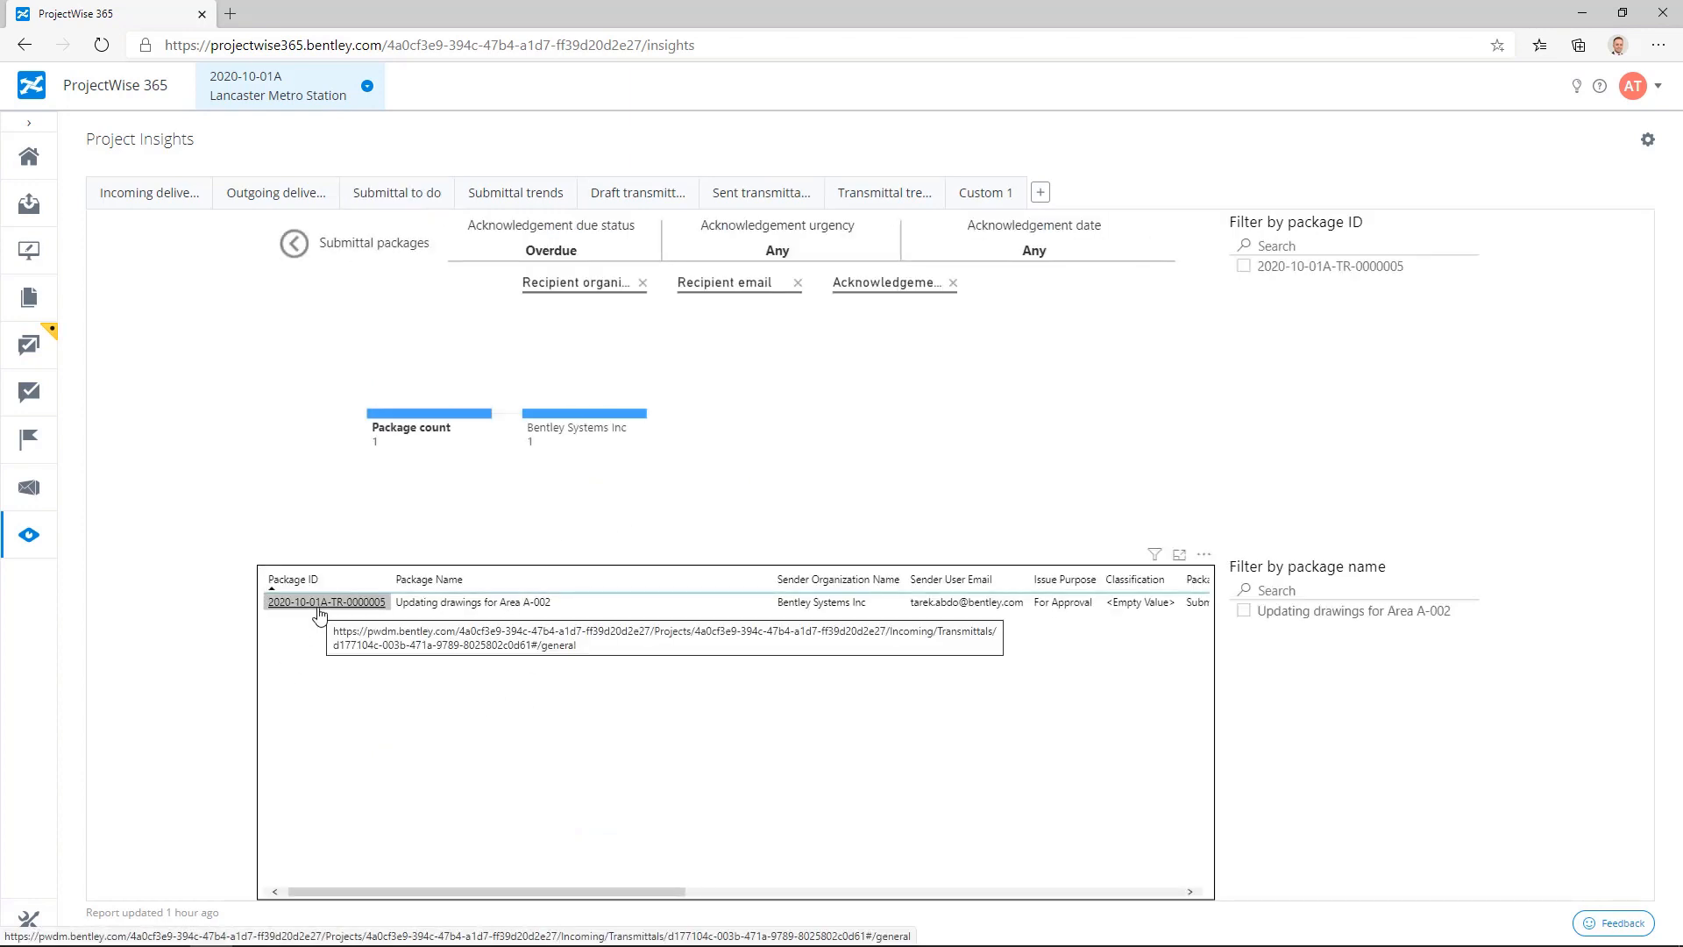
Step: Go to Deliverables Management and filter the incoming packages to those assigned to me and not responded
click(46, 505)
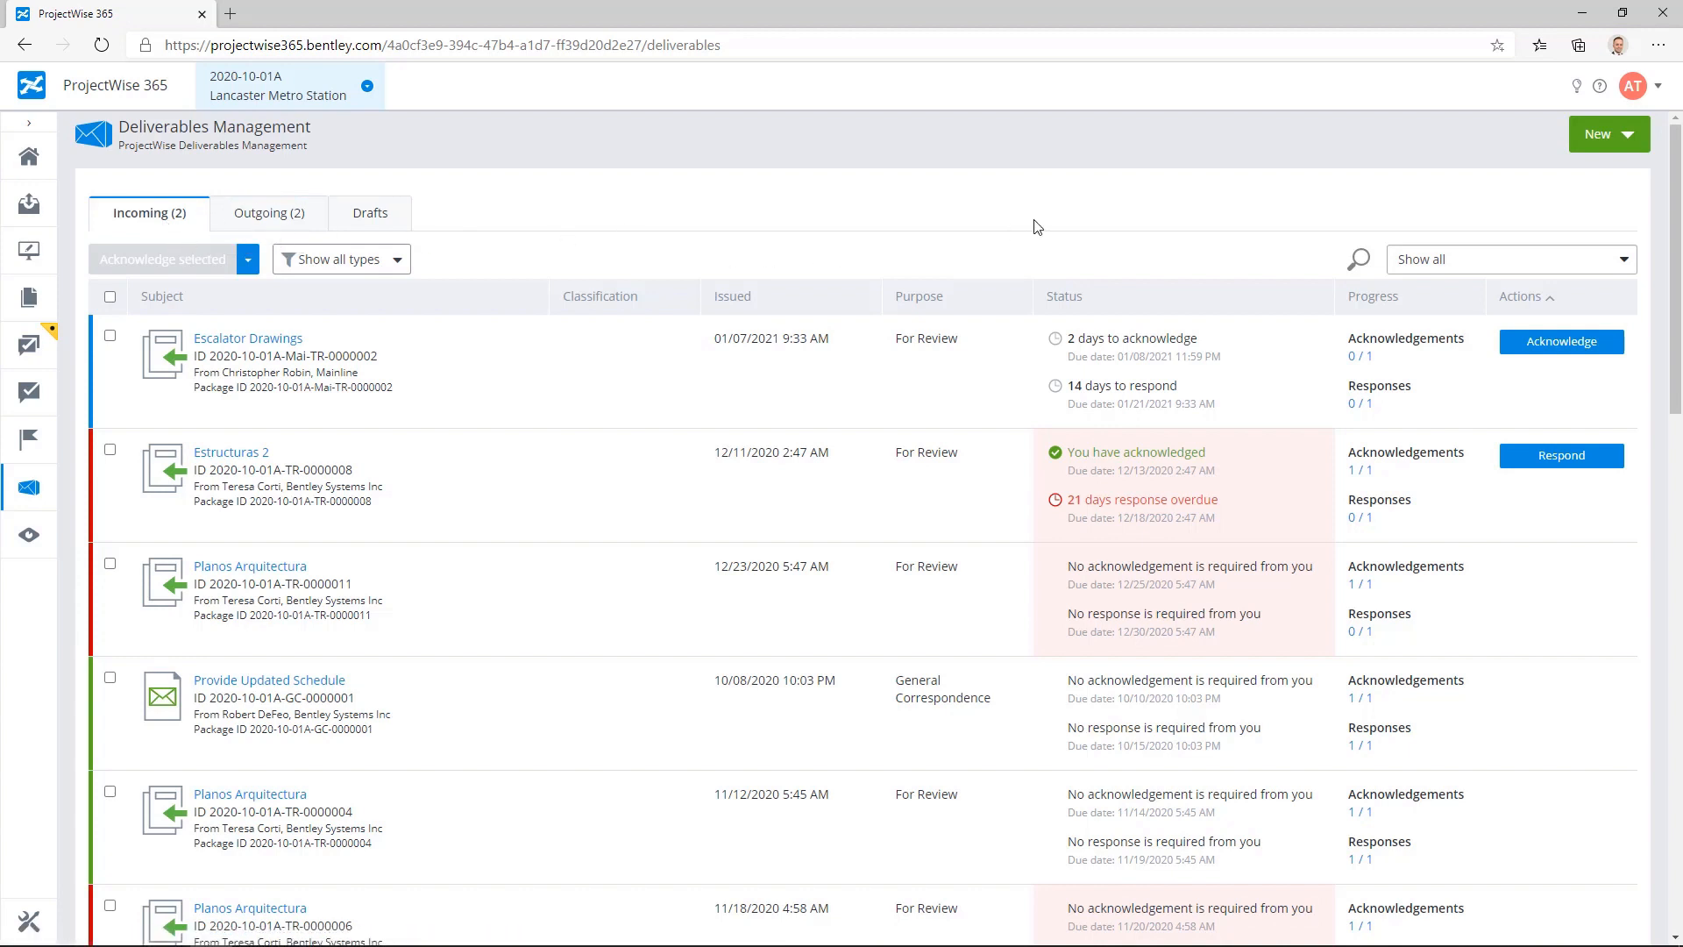
click(1483, 268)
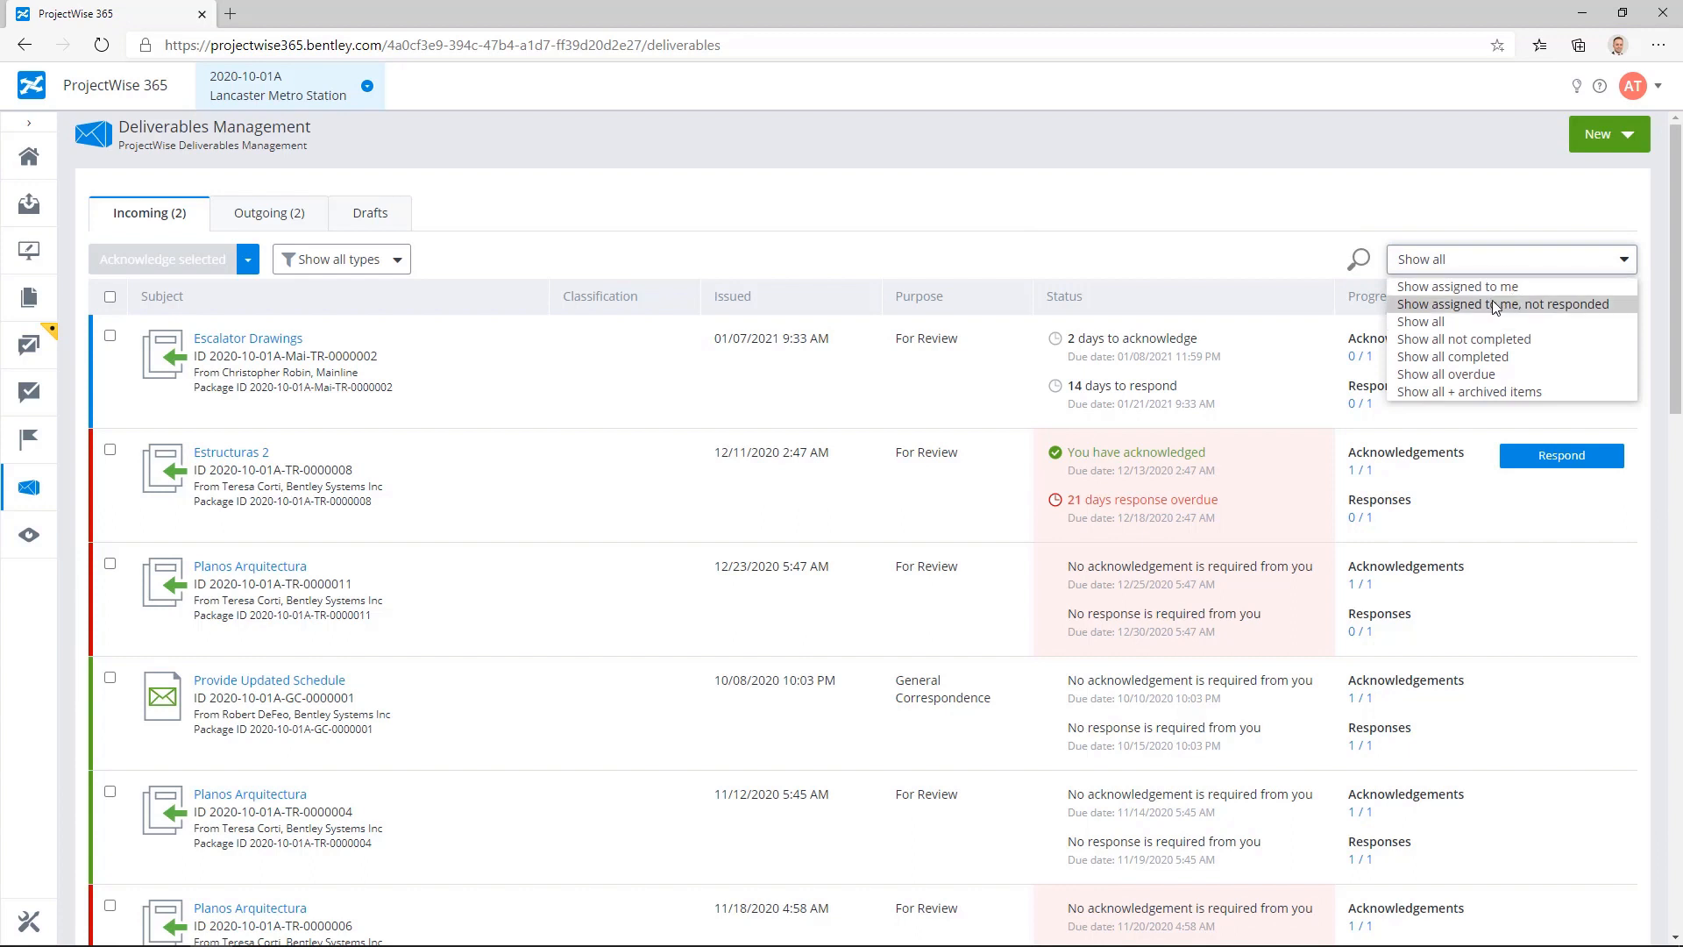
click(1492, 302)
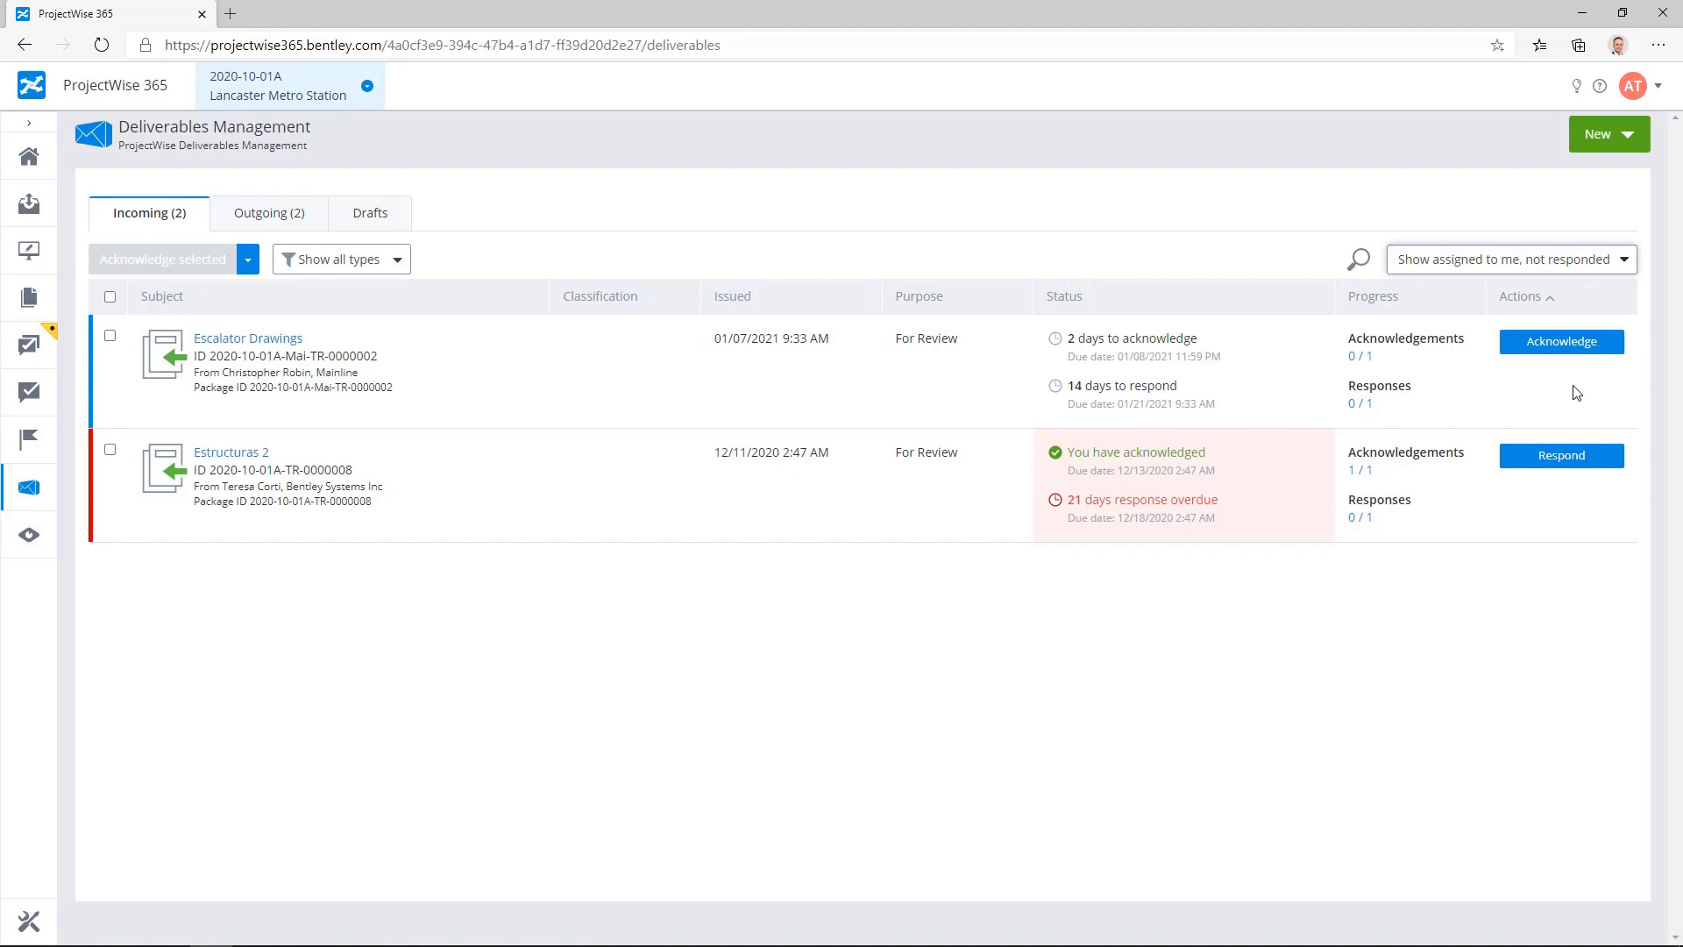
Step: Open the Escalator Drawings package, check its additional package actions, and acknowledge it
click(279, 342)
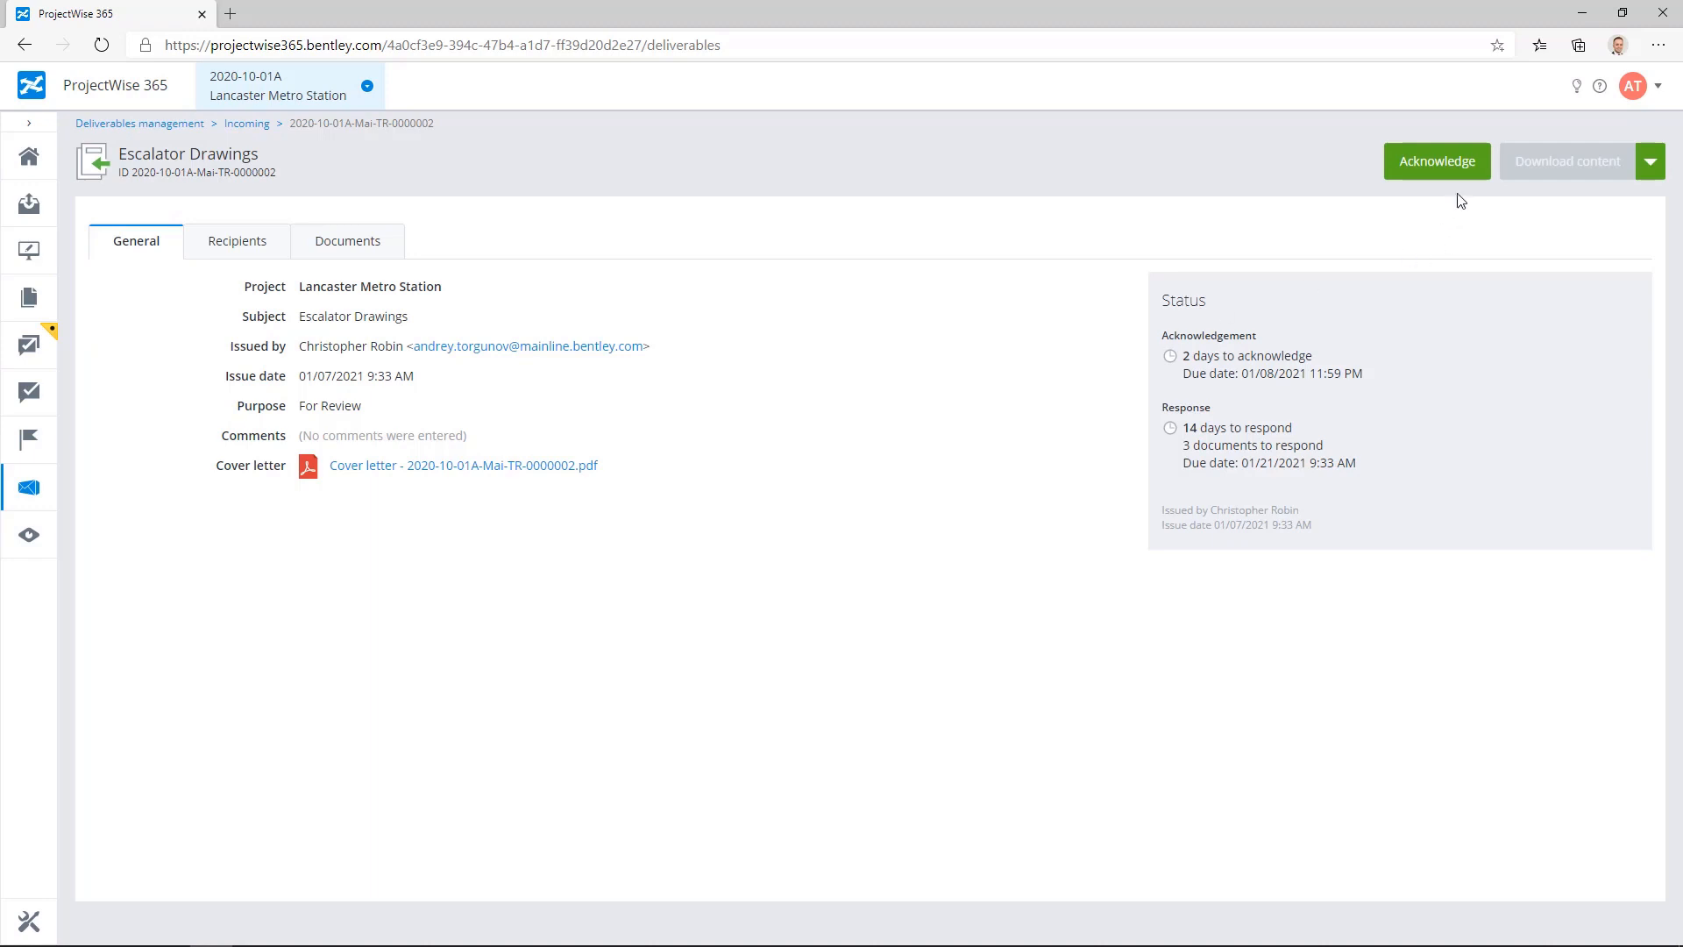
click(1652, 166)
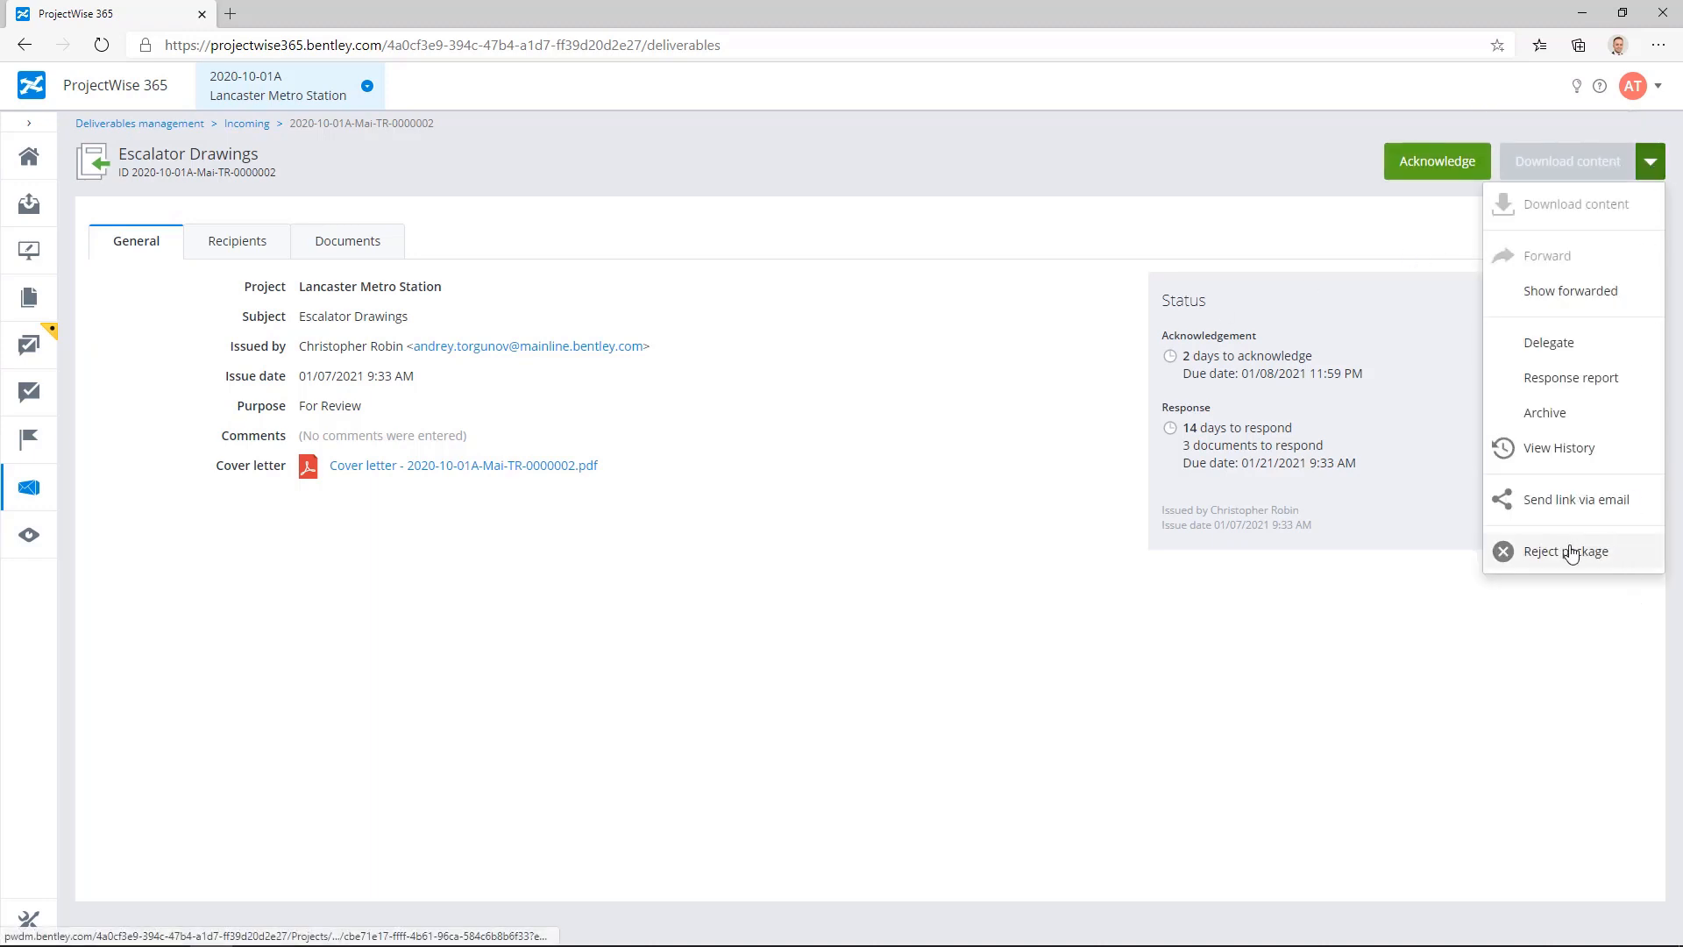
click(1376, 264)
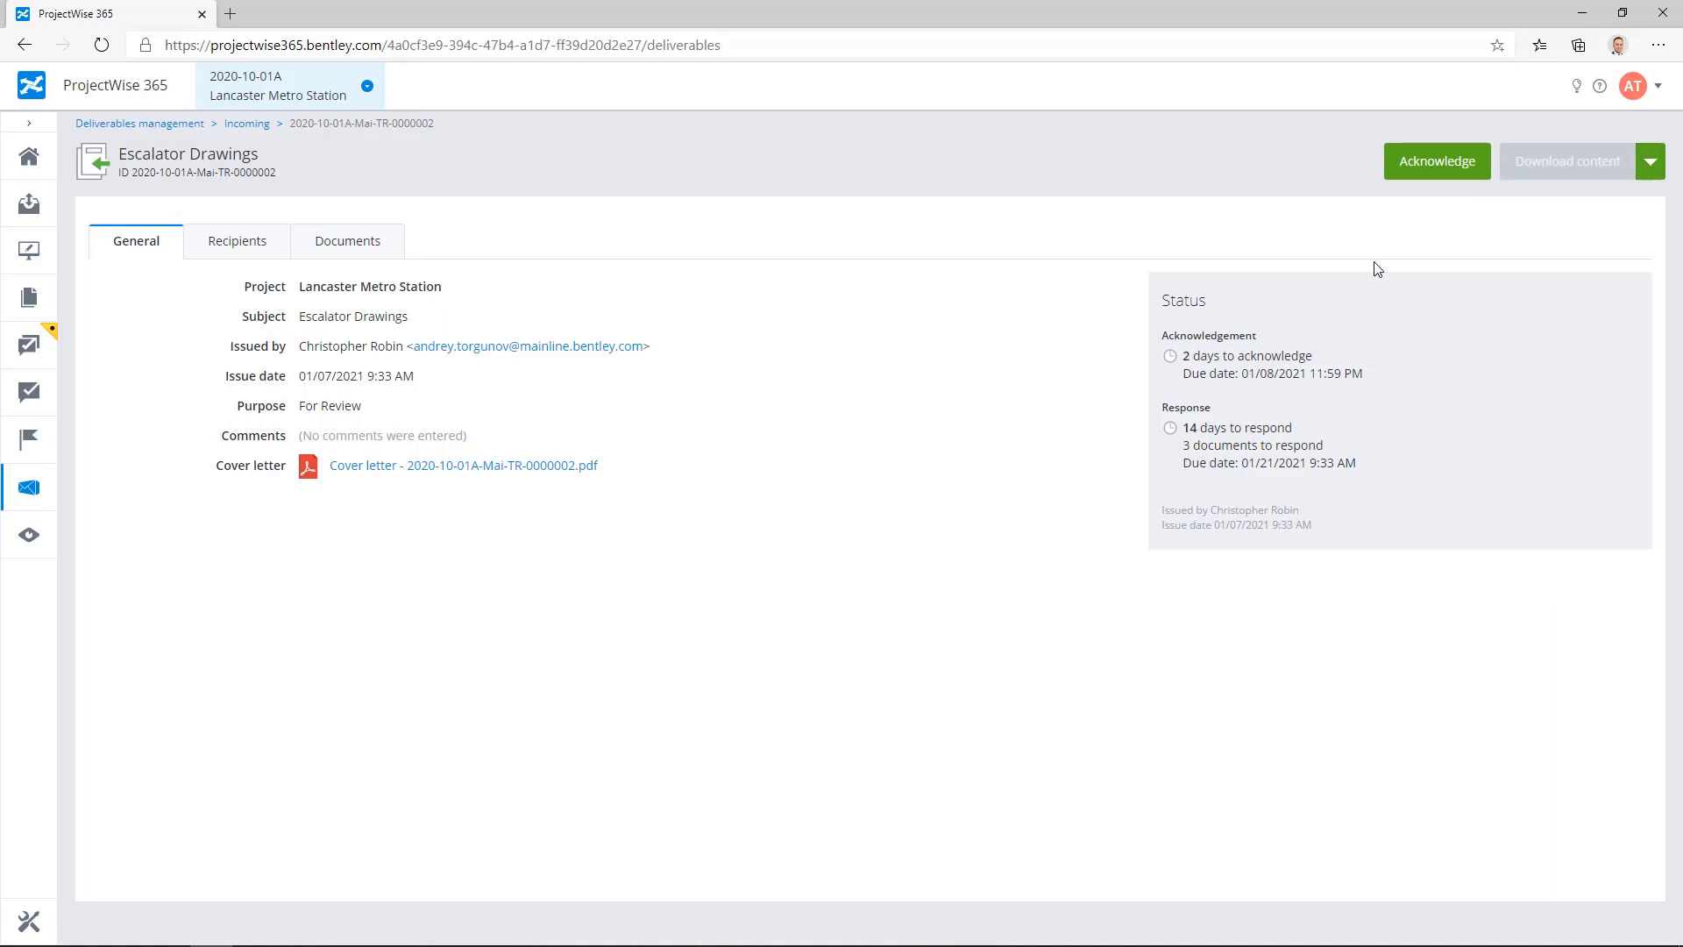
click(1448, 171)
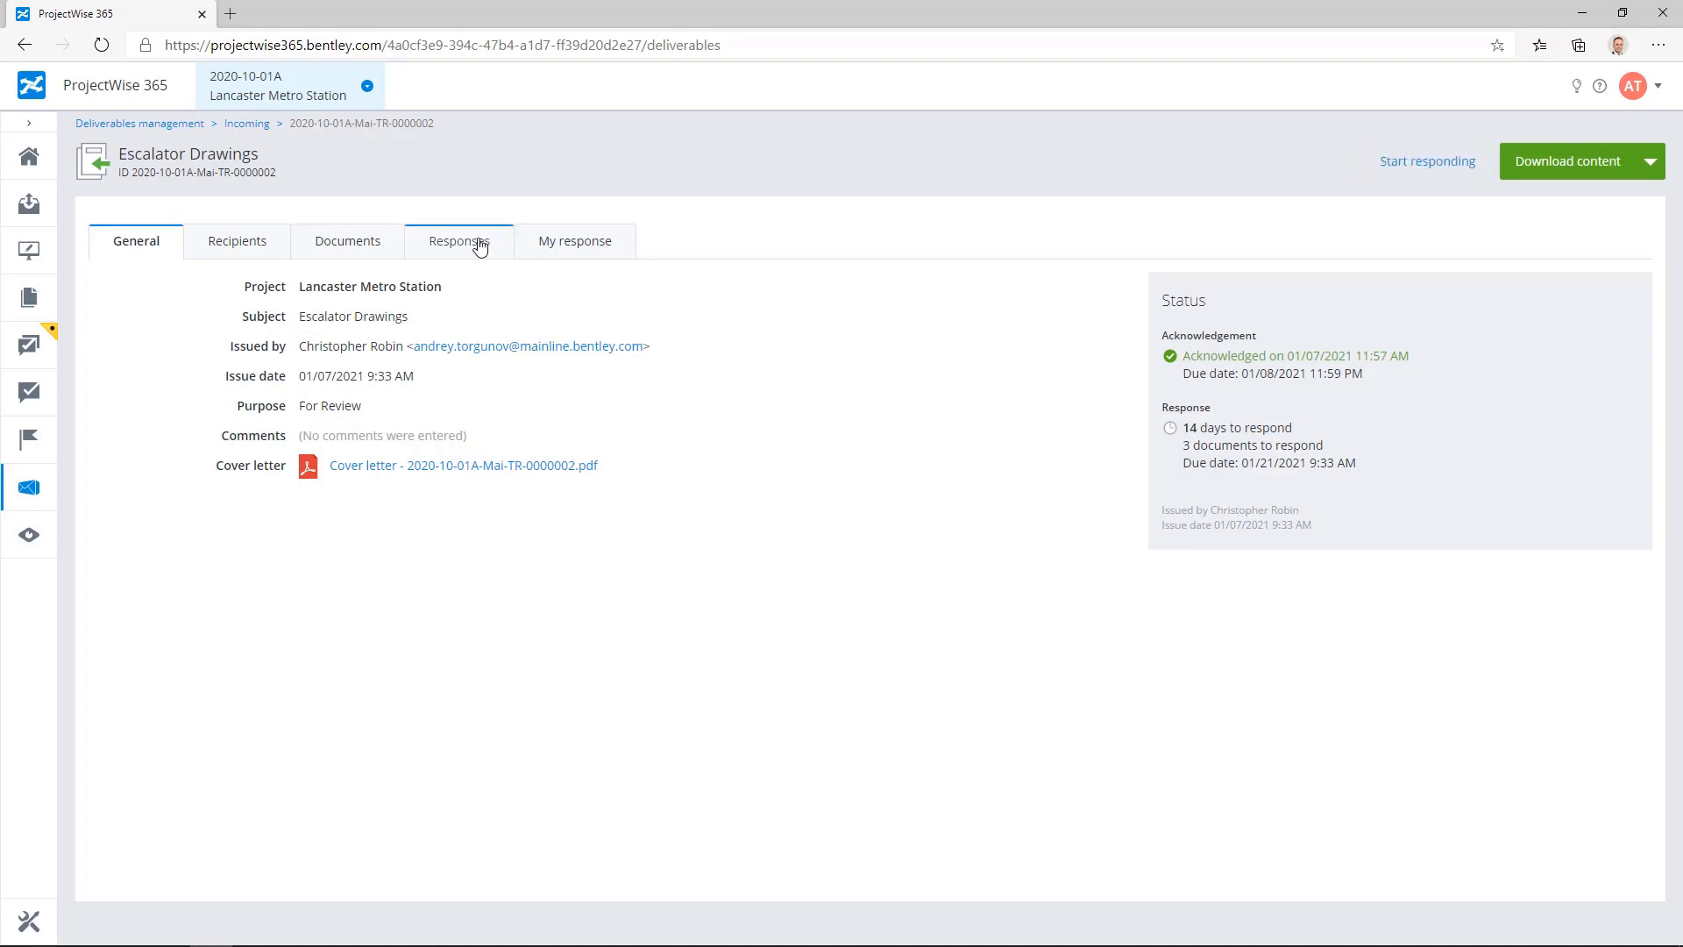
Step: Open Plan - Escalator 1.pdf for review from the documents awaiting my response
click(594, 251)
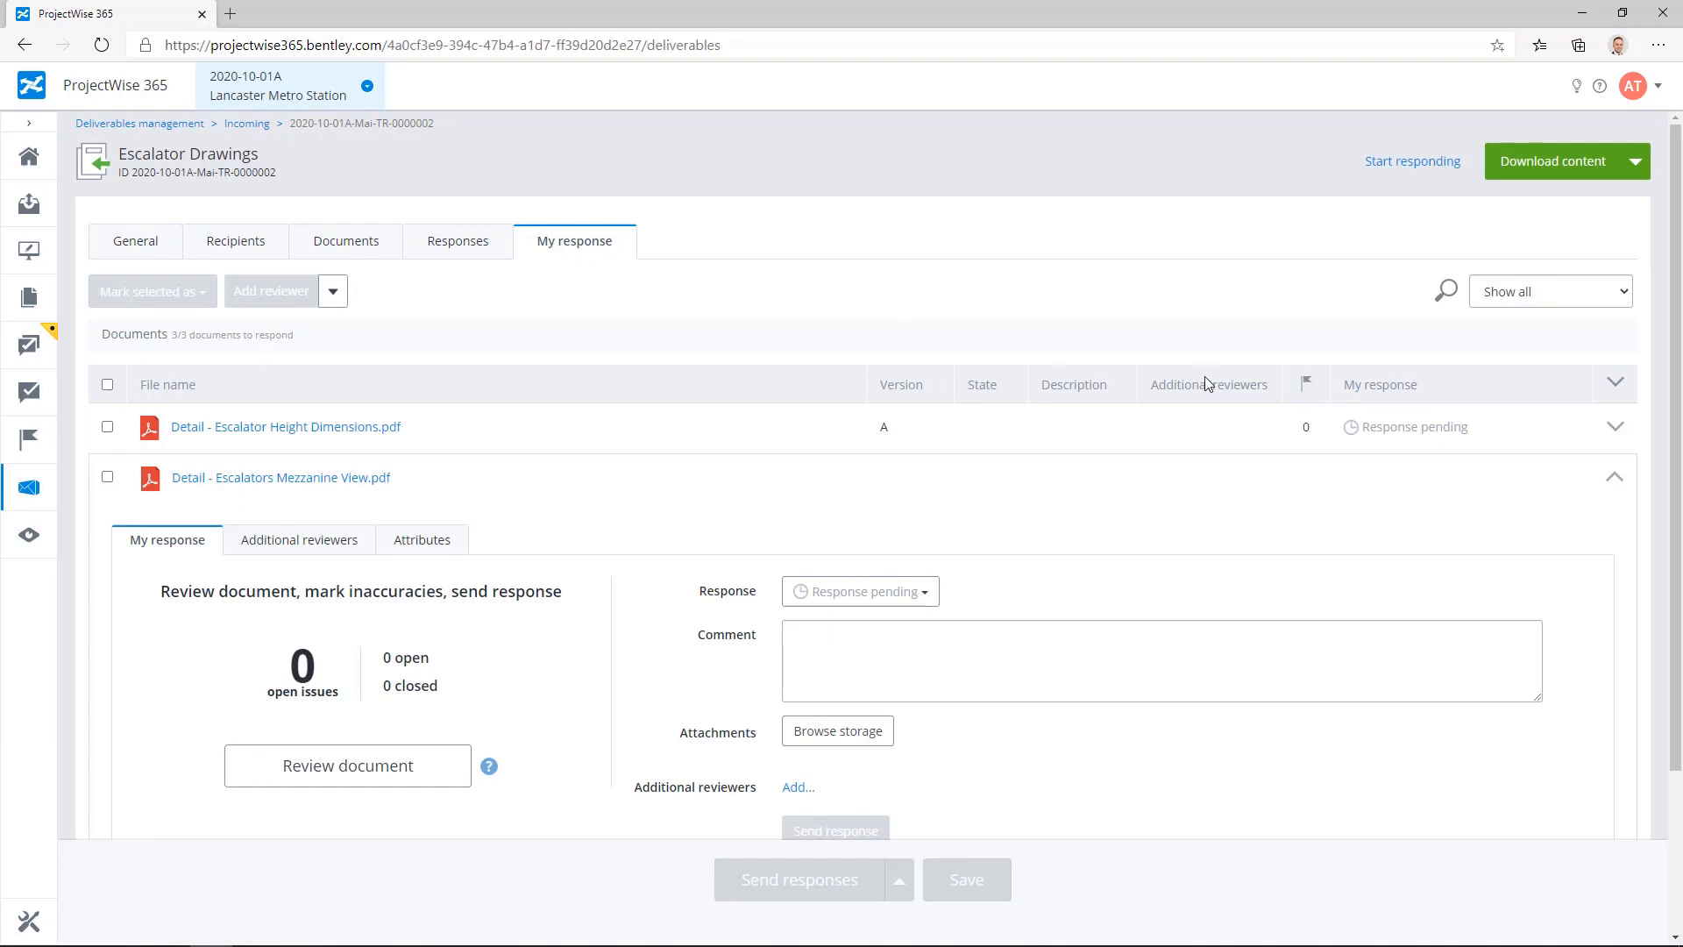
click(1618, 479)
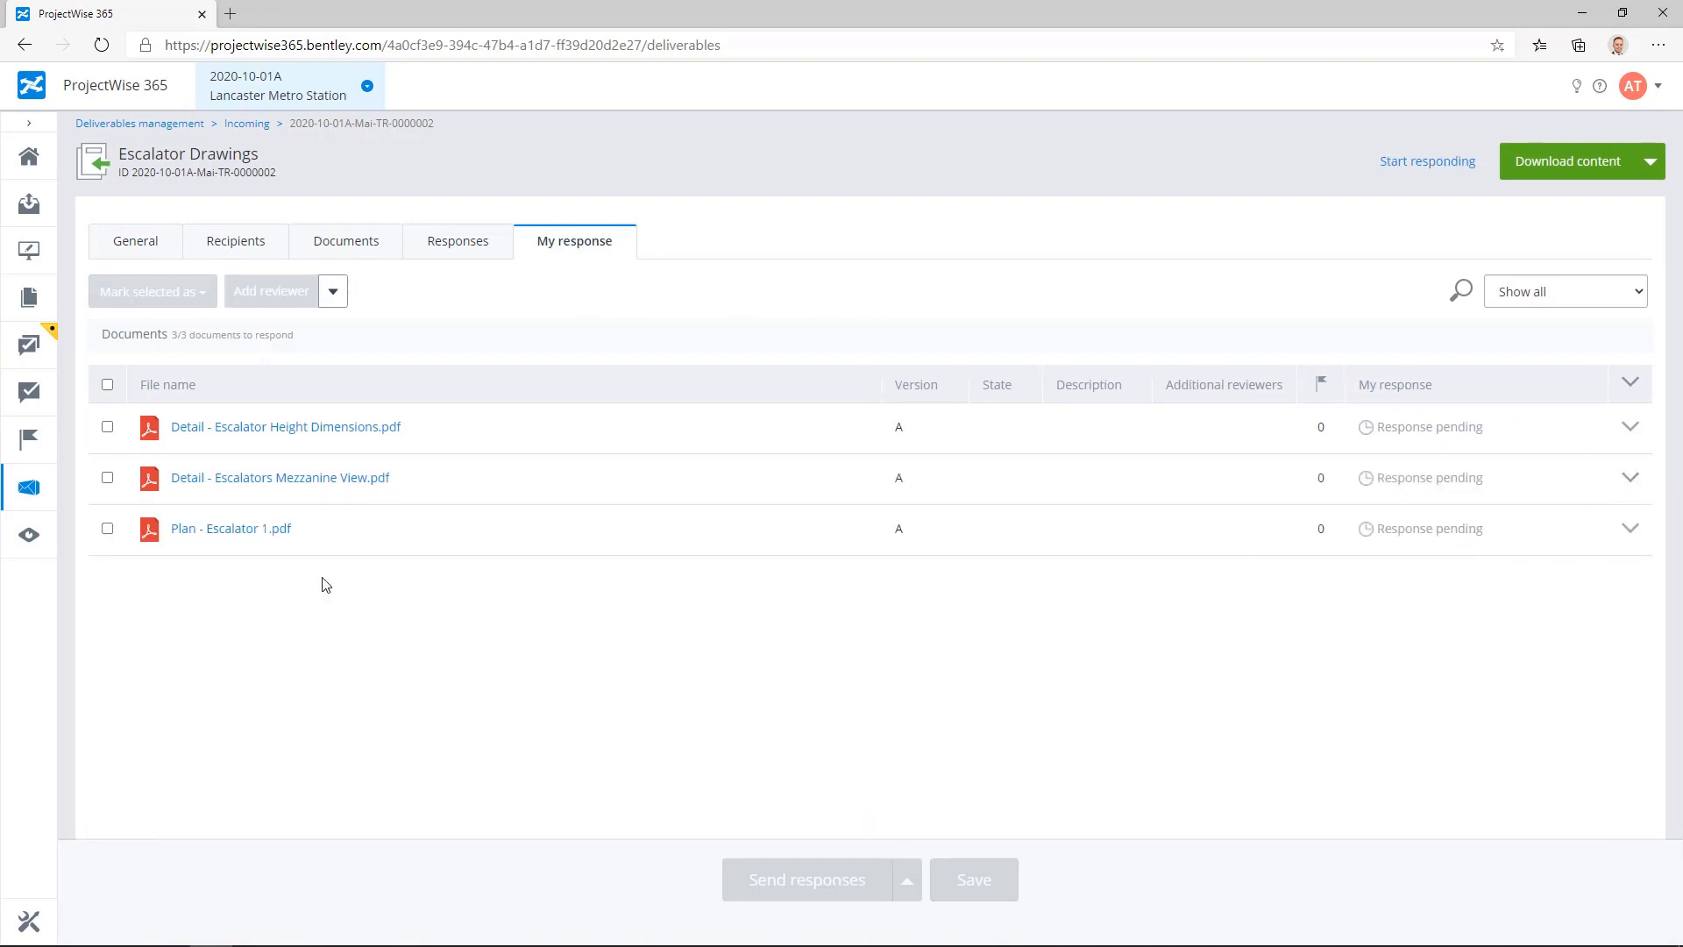
click(243, 533)
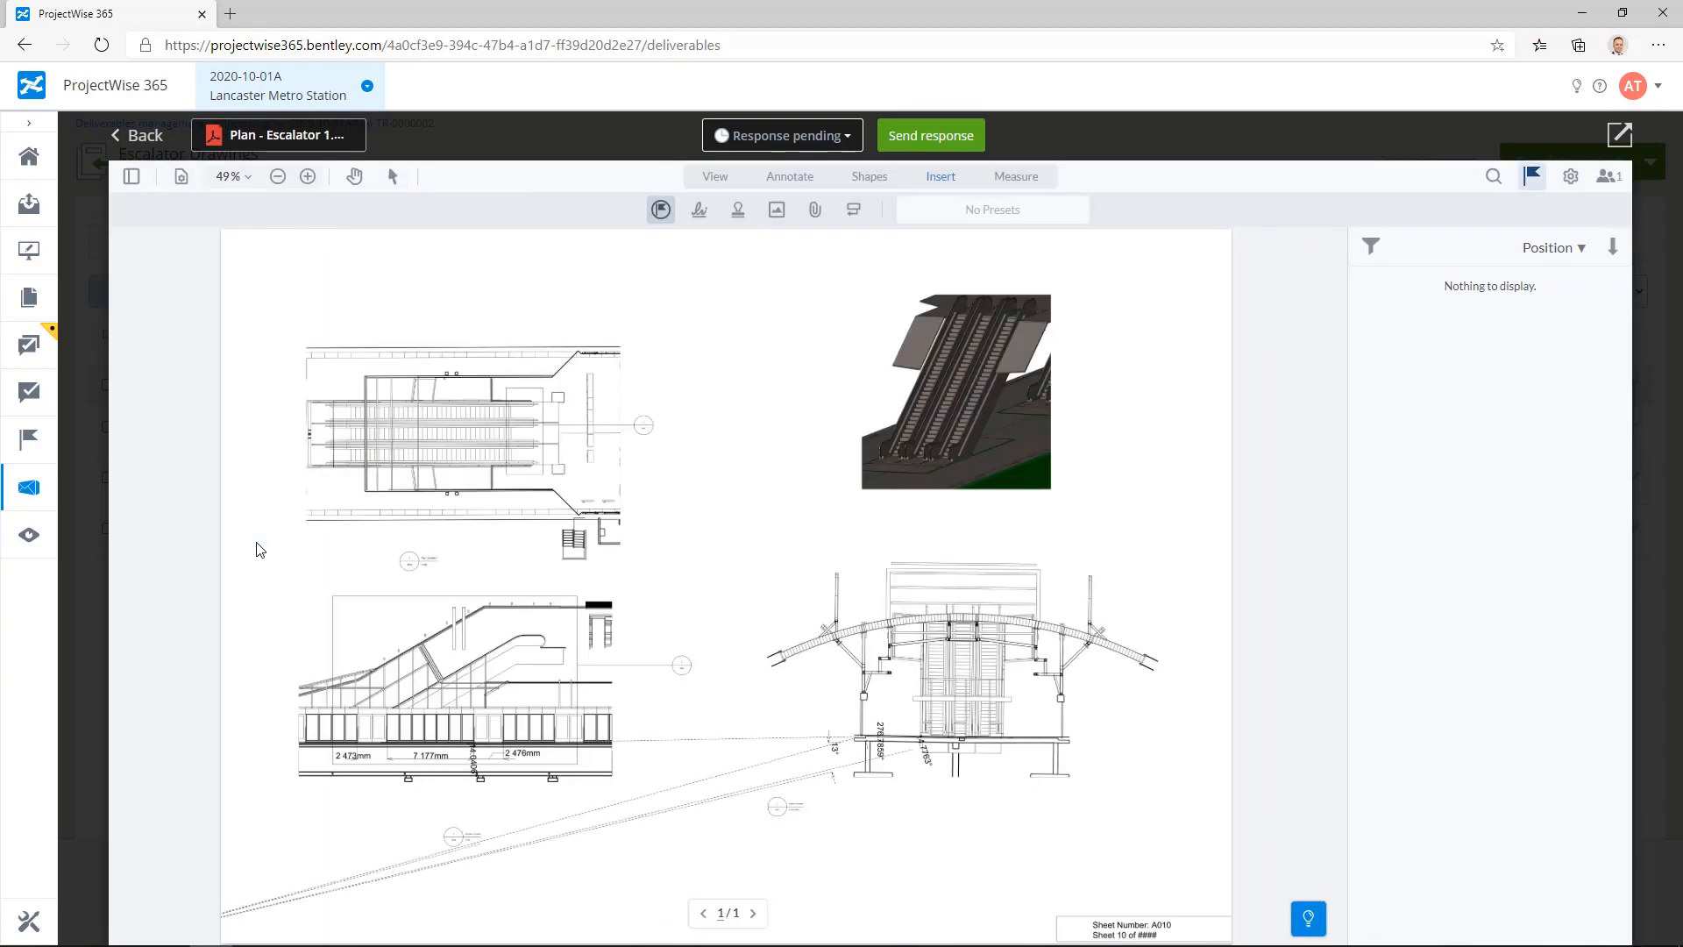
Step: Draw a red cloud rectangle annotation around the base of the escalator section view that shows the arched roof
click(233, 177)
click(263, 563)
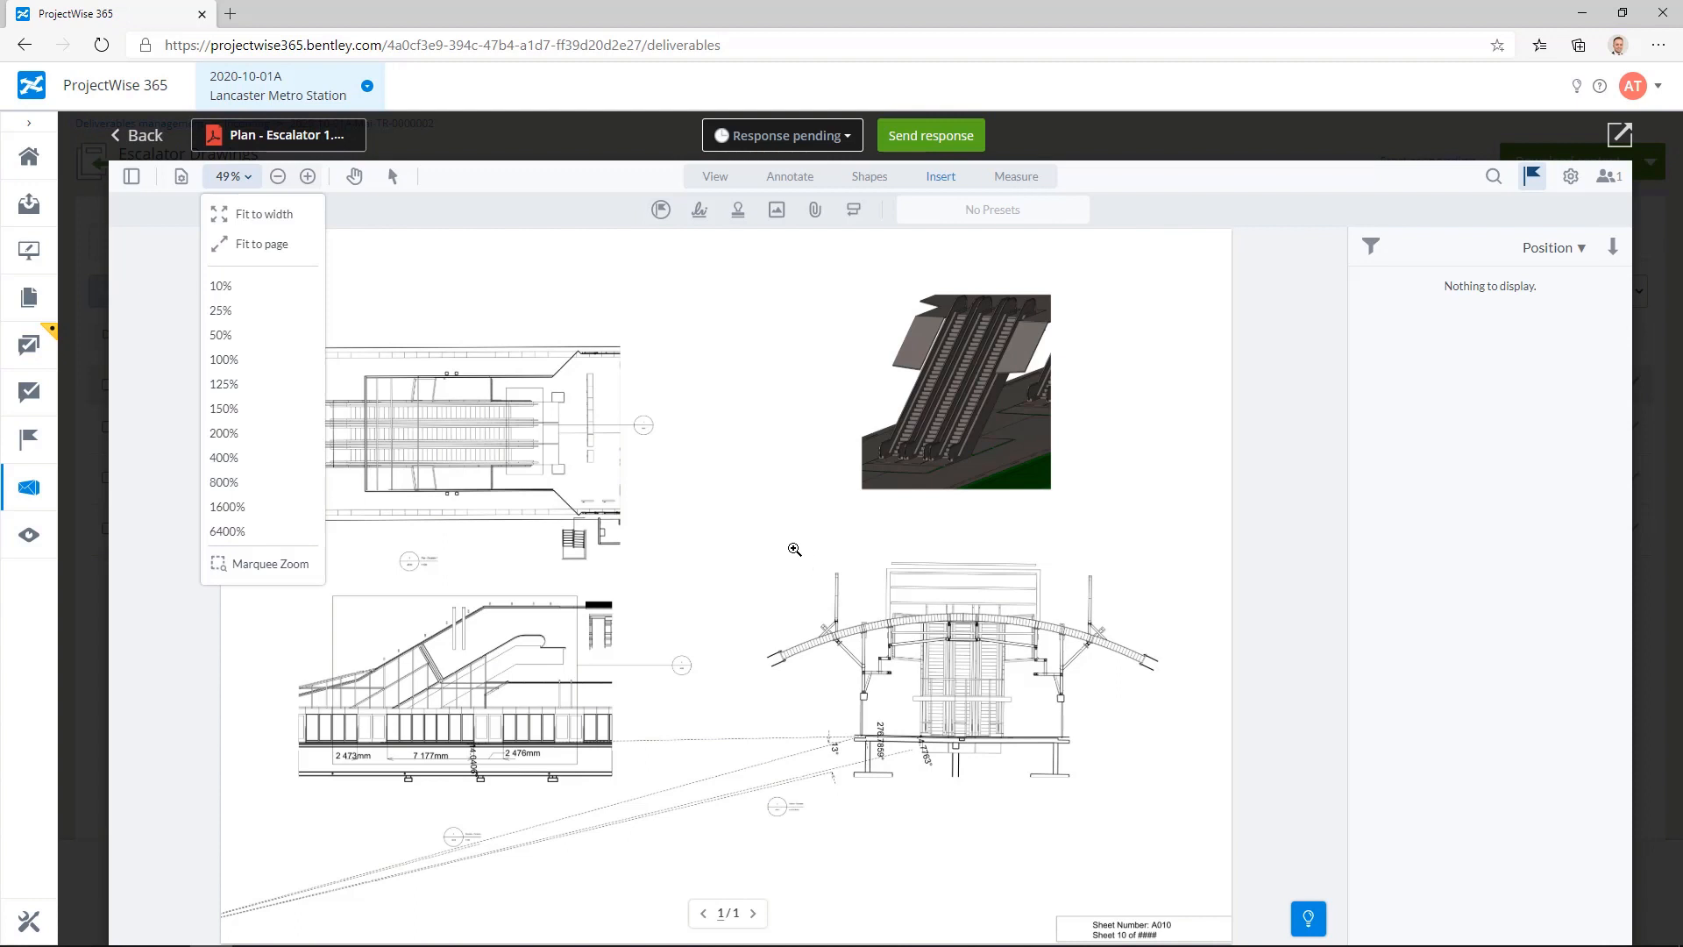
mouse_move(790, 545)
mouse_down()
mouse_move(1076, 835)
mouse_move(1163, 800)
mouse_move(1187, 826)
mouse_up()
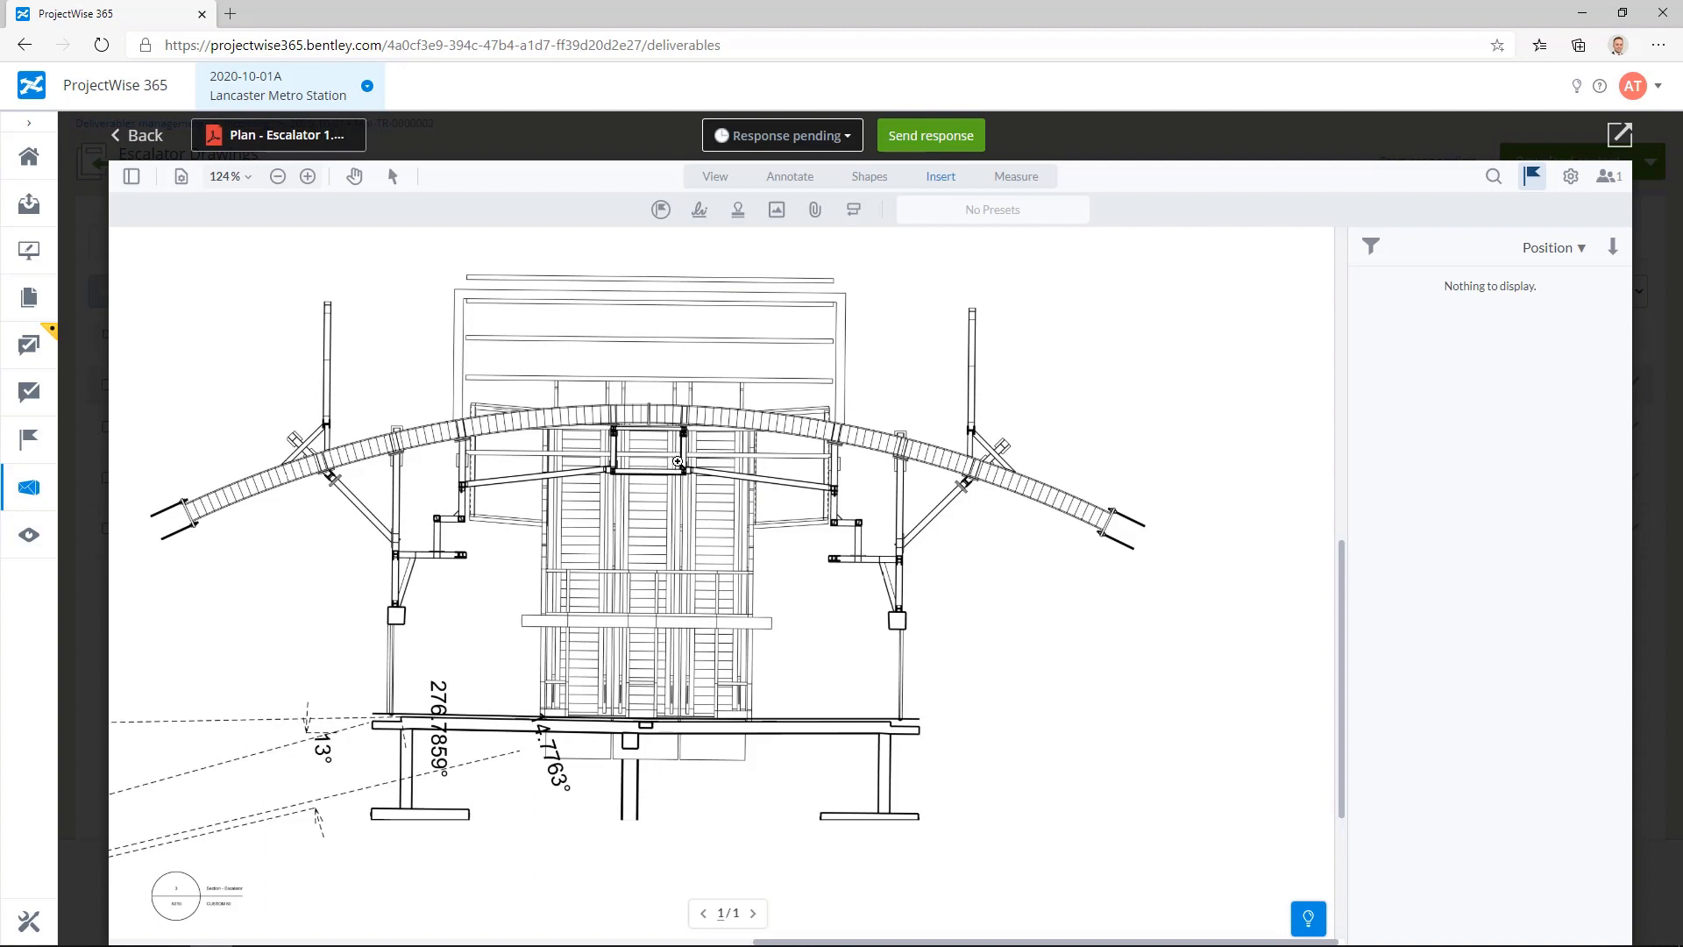
click(792, 179)
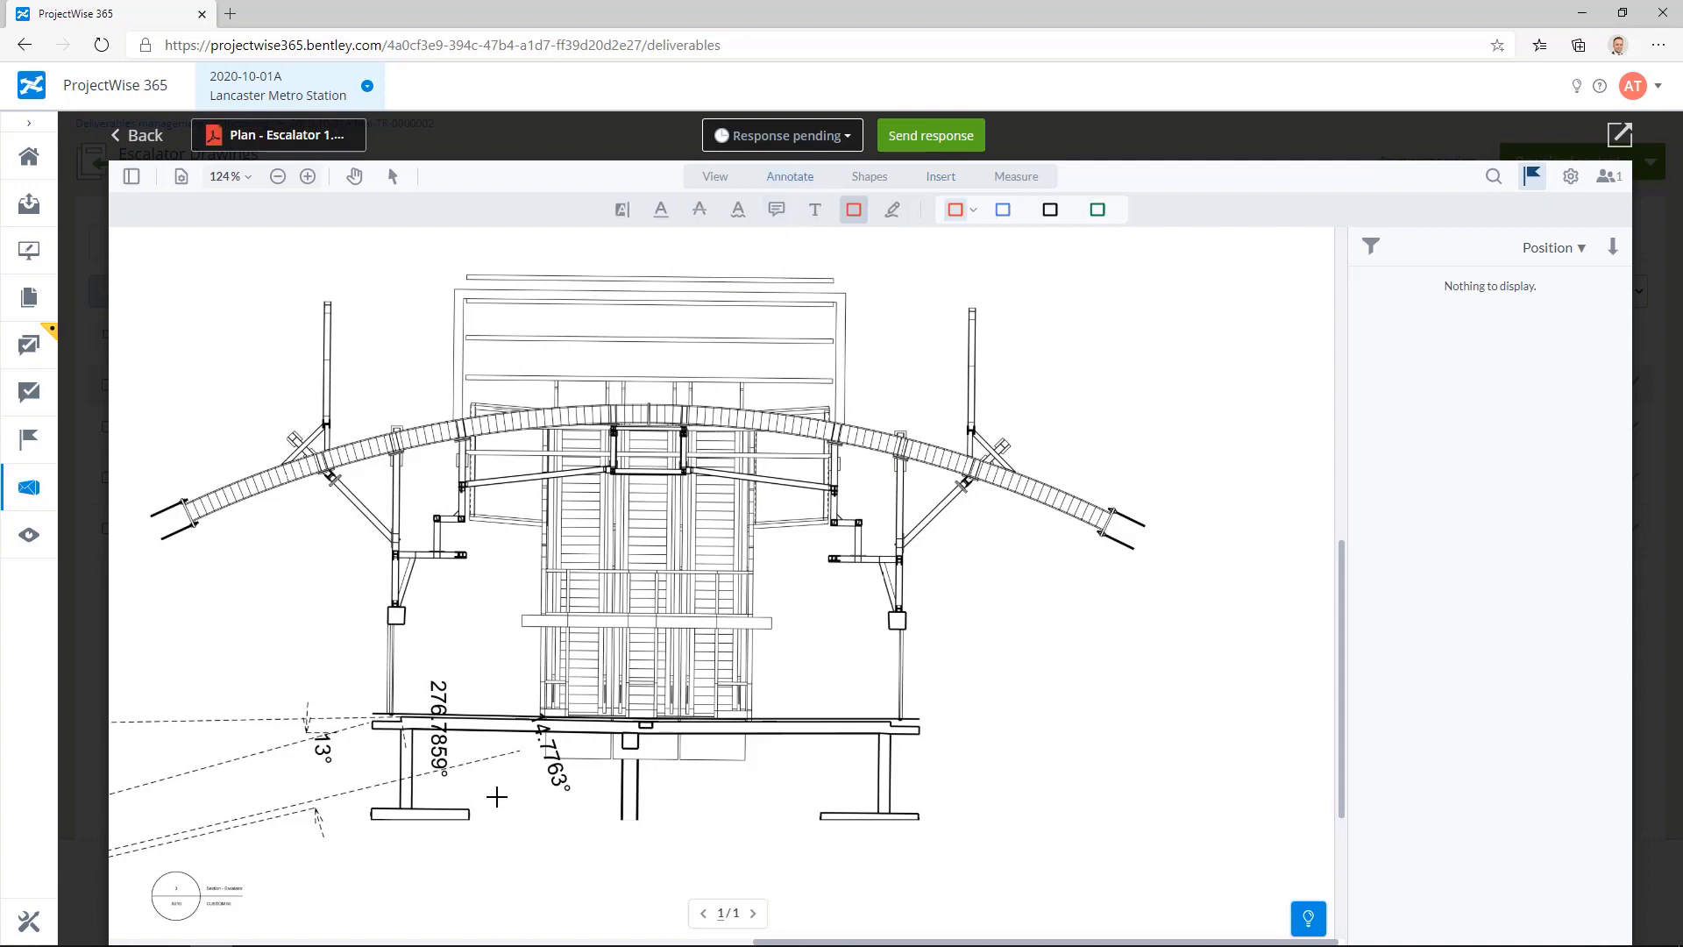
mouse_move(322, 697)
mouse_down()
mouse_move(420, 880)
mouse_move(862, 944)
mouse_move(1033, 921)
mouse_move(1008, 934)
mouse_up()
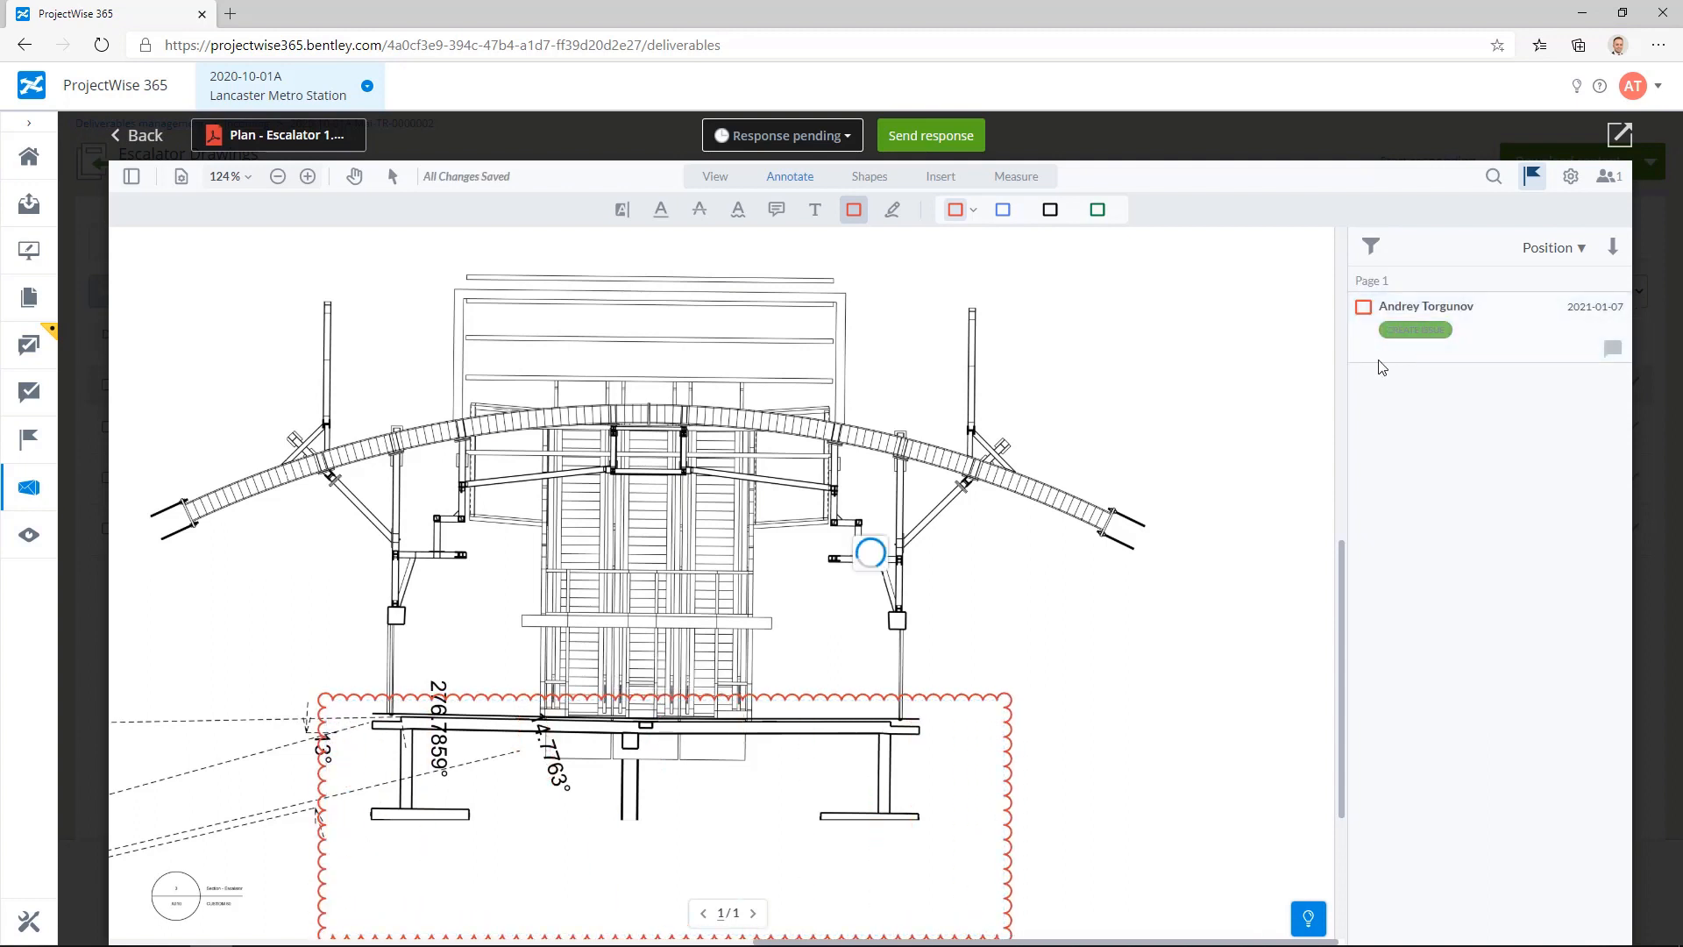
Step: Start publishing an issue from the cloud markup with subject "Section View Dimensions Missing" and description "Please provide dimensions"
click(1413, 331)
mouse_move(869, 271)
mouse_down()
mouse_move(1217, 263)
mouse_move(1283, 383)
mouse_up()
drag(1393, 363, 1403, 300)
click(1331, 431)
text(Section View Dimensions Missing)
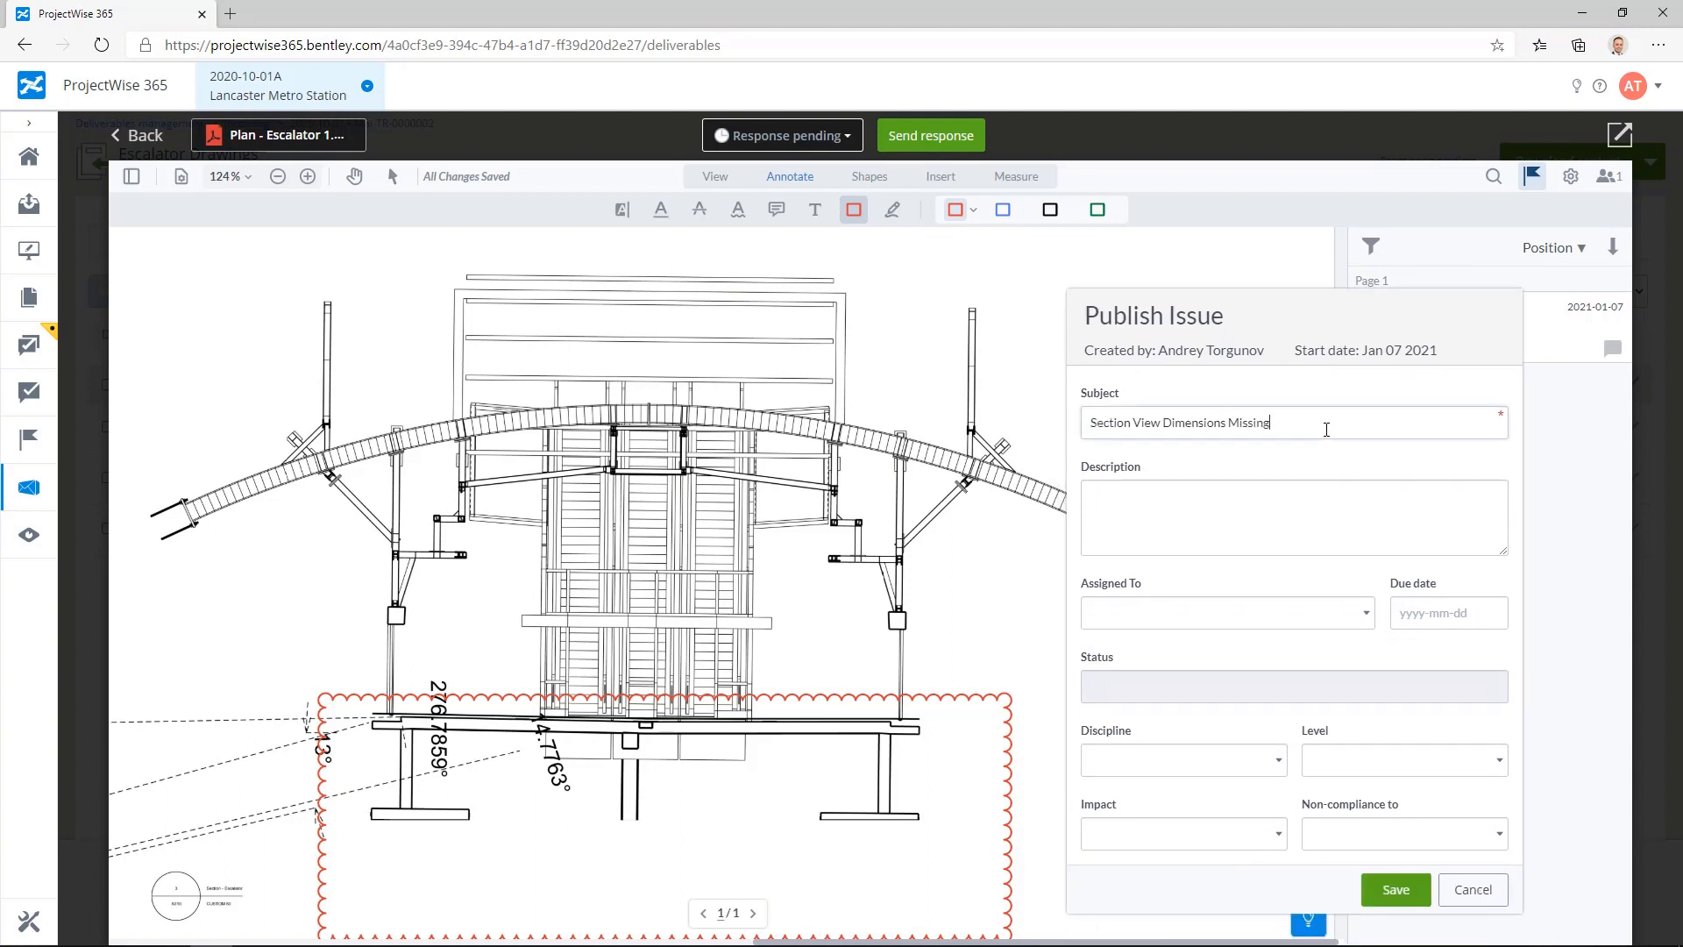
text(Please provide dimensions)
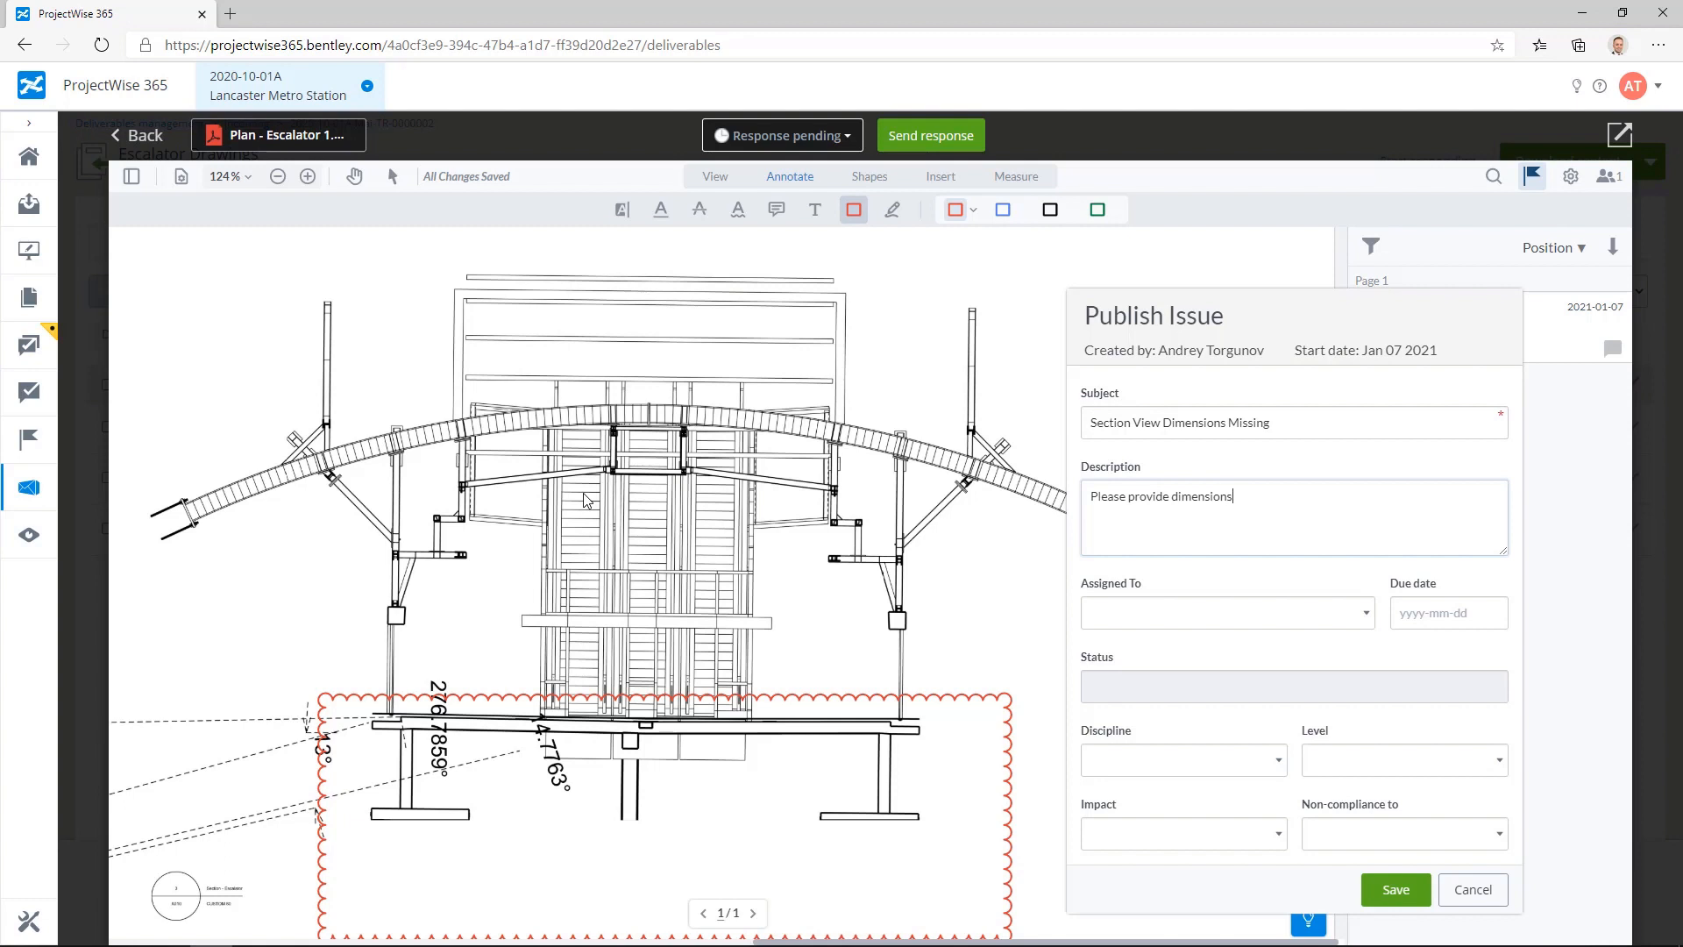
click(1247, 583)
click(1368, 615)
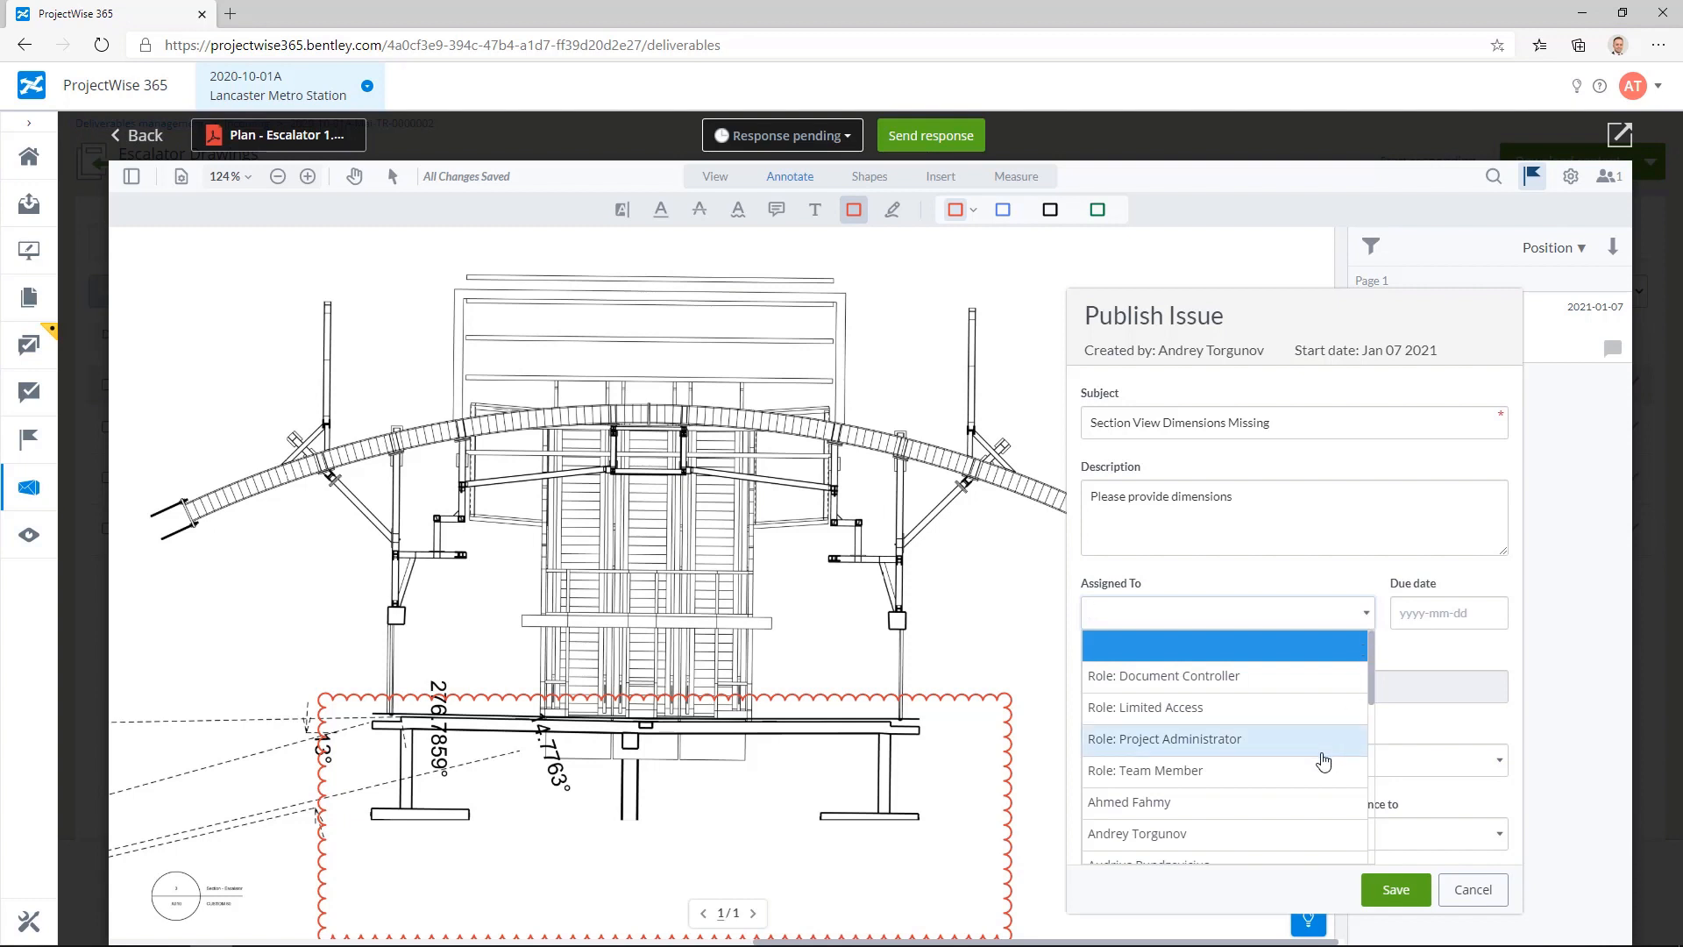
scroll(1335, 759, down, 2)
scroll(1340, 773, down, 1)
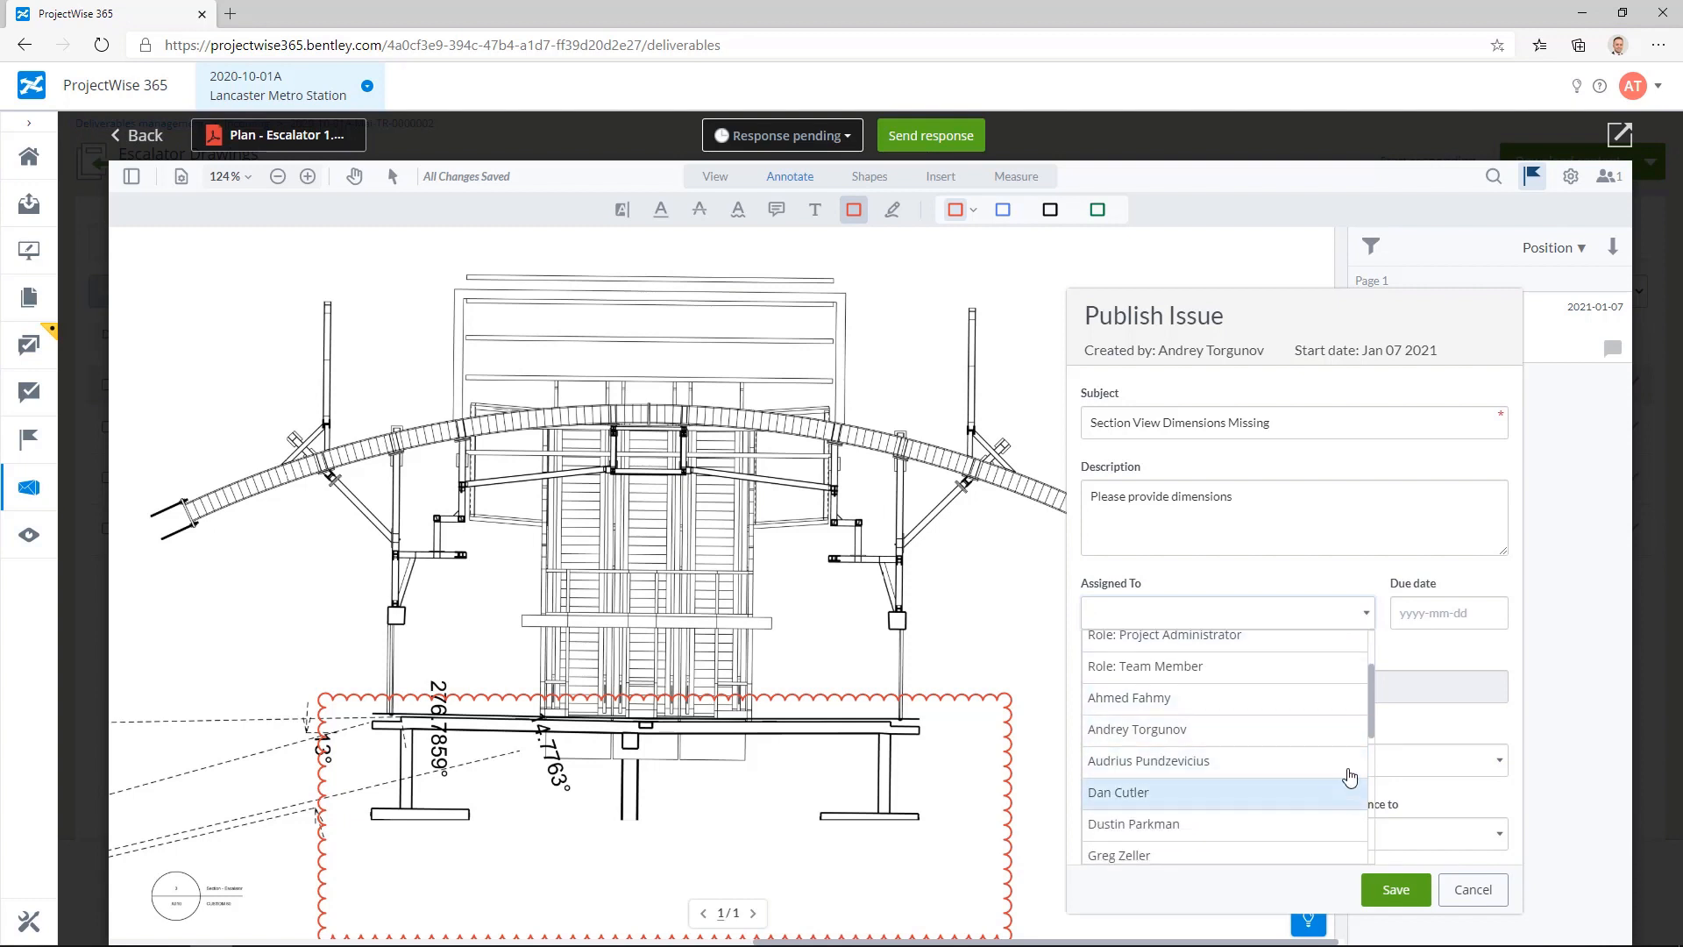
click(1406, 662)
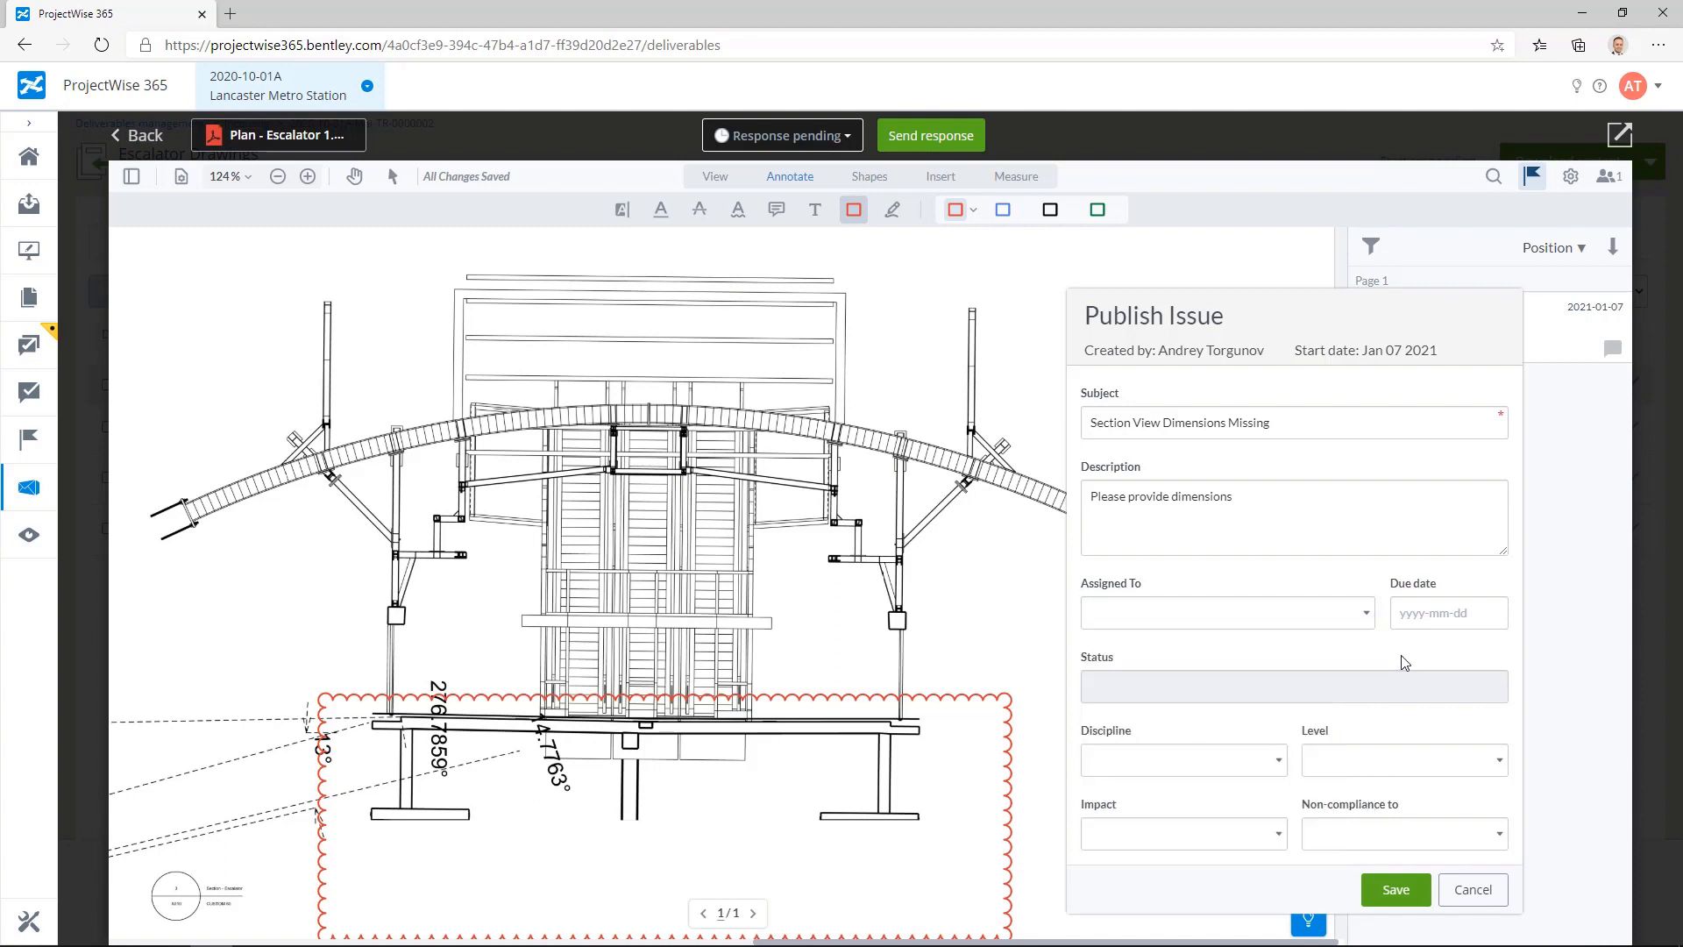
Step: Set the issue's discipline to Architectural and its level to 2 - Additional information must be supplied
click(1278, 765)
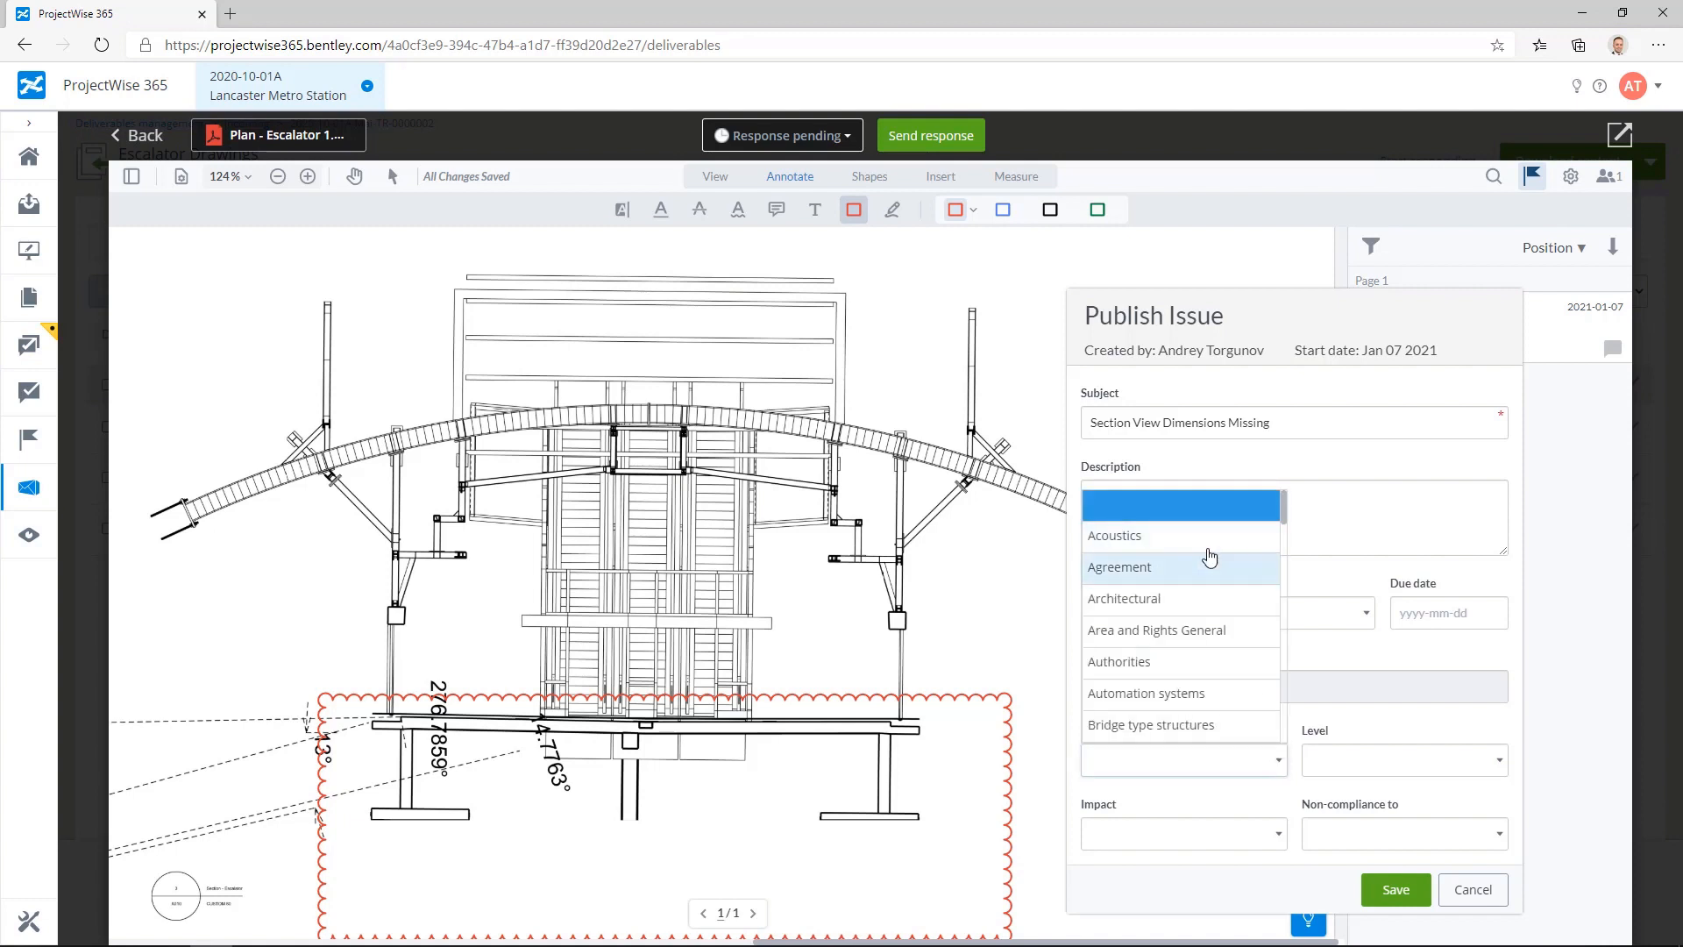
click(1189, 607)
click(1412, 761)
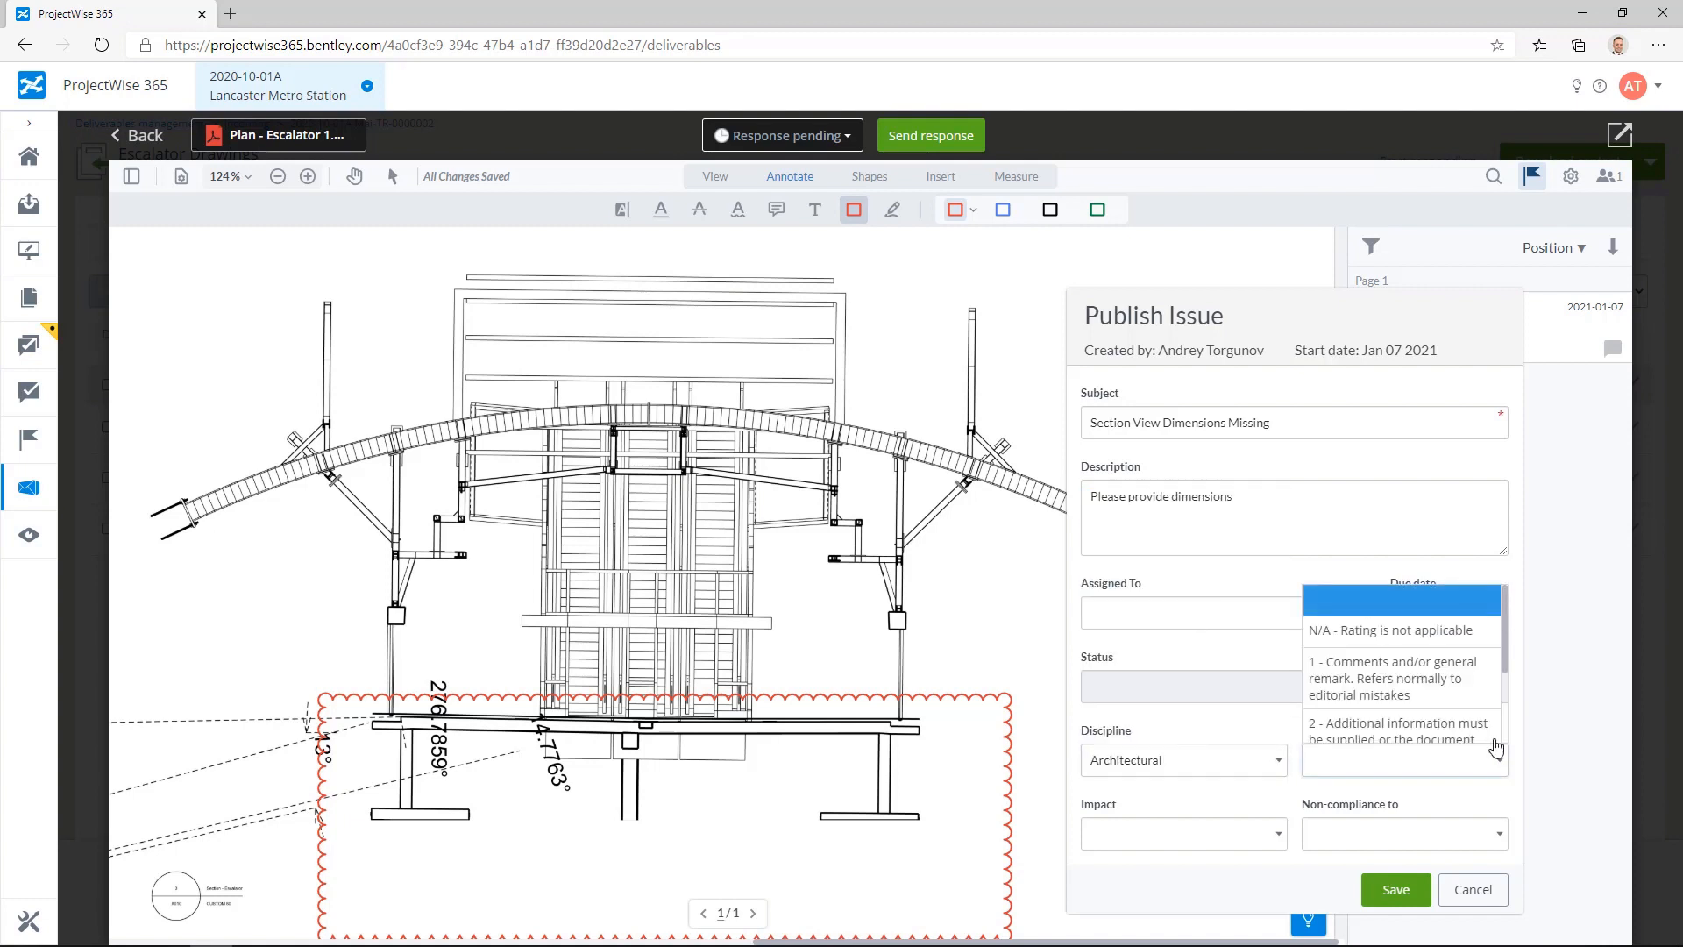
click(1416, 732)
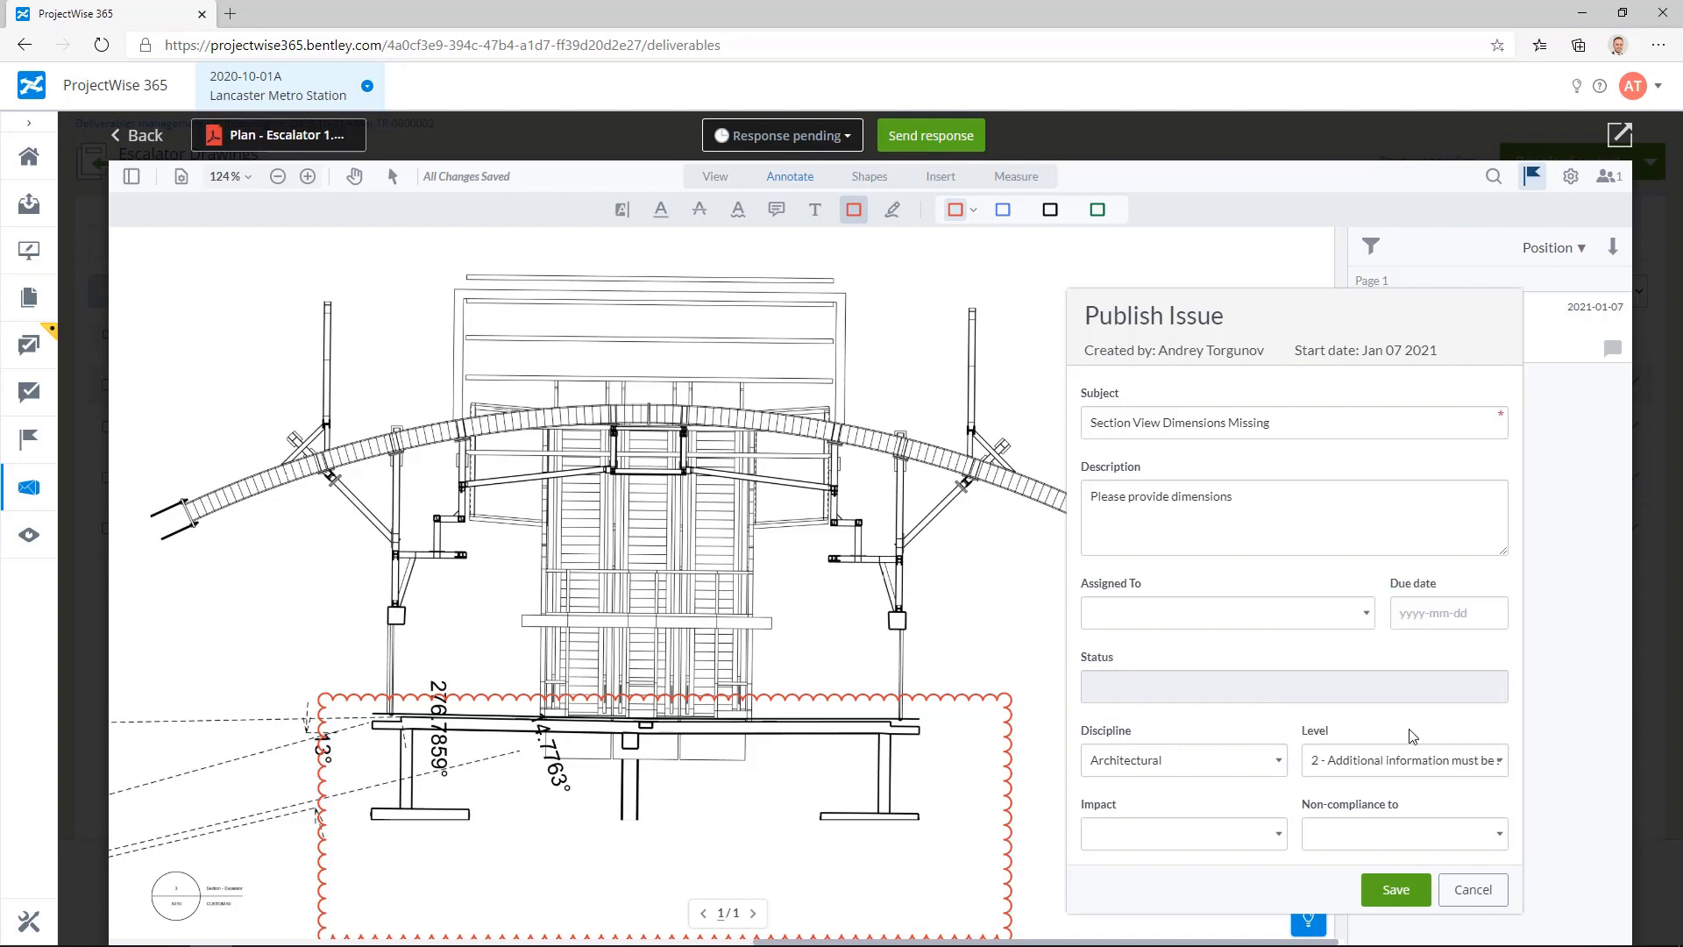
Step: Set the issue's impact to Ability to construct and non-compliance to Client instruction, and save the issue
click(1270, 832)
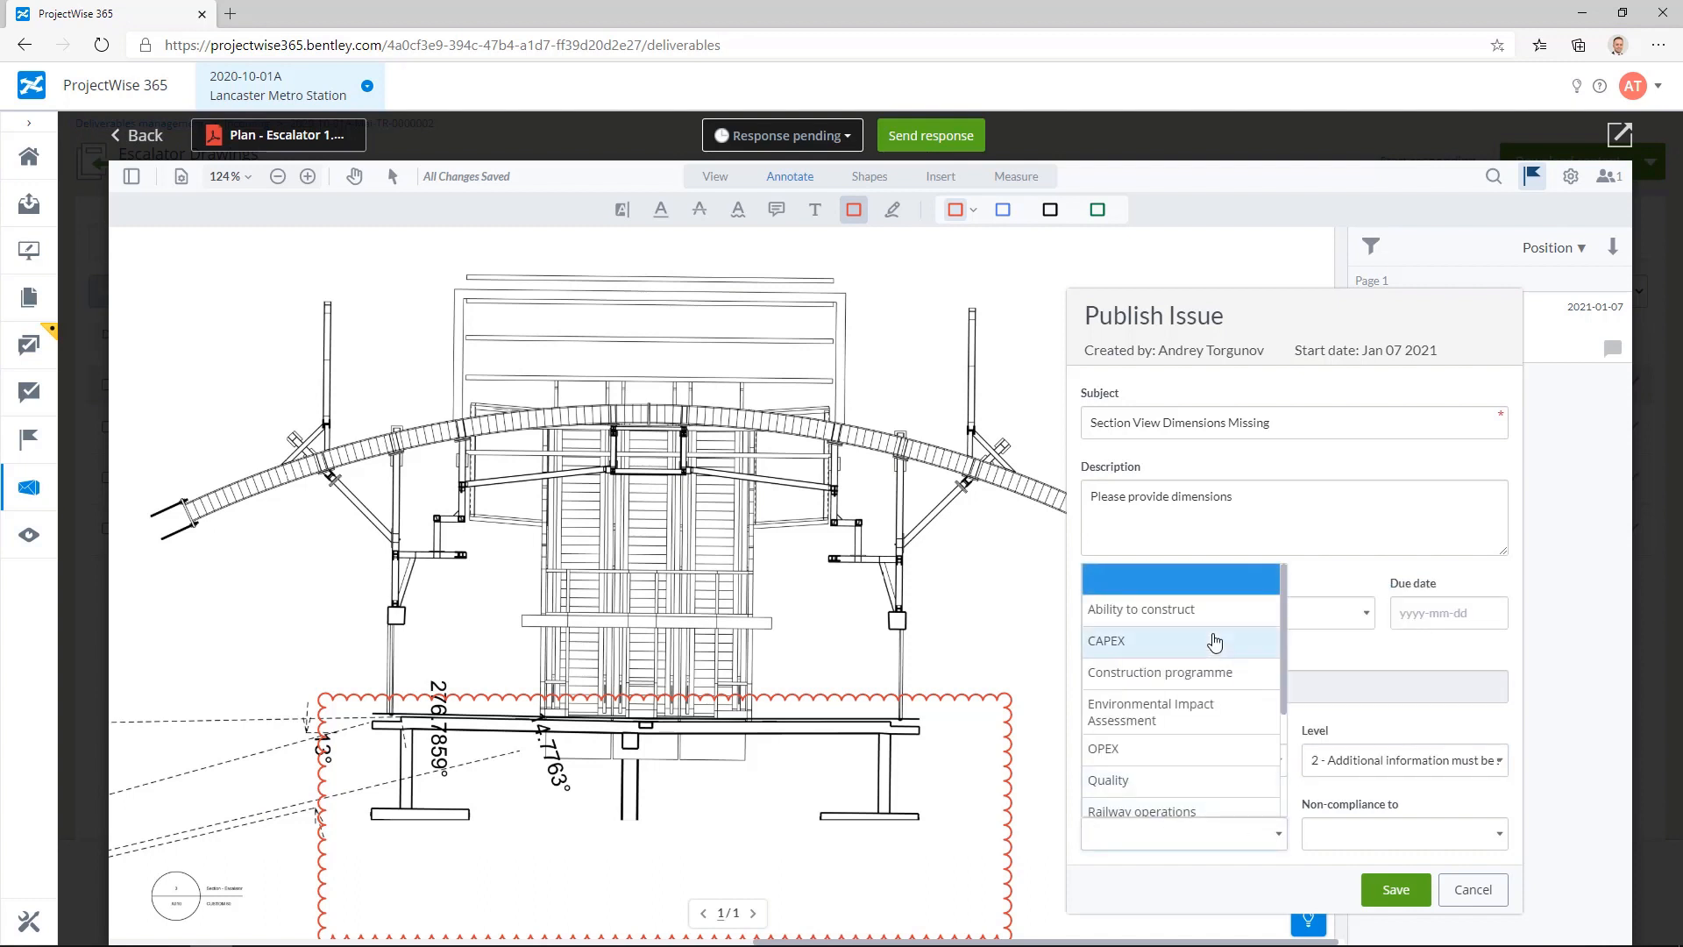
click(1232, 607)
click(1411, 835)
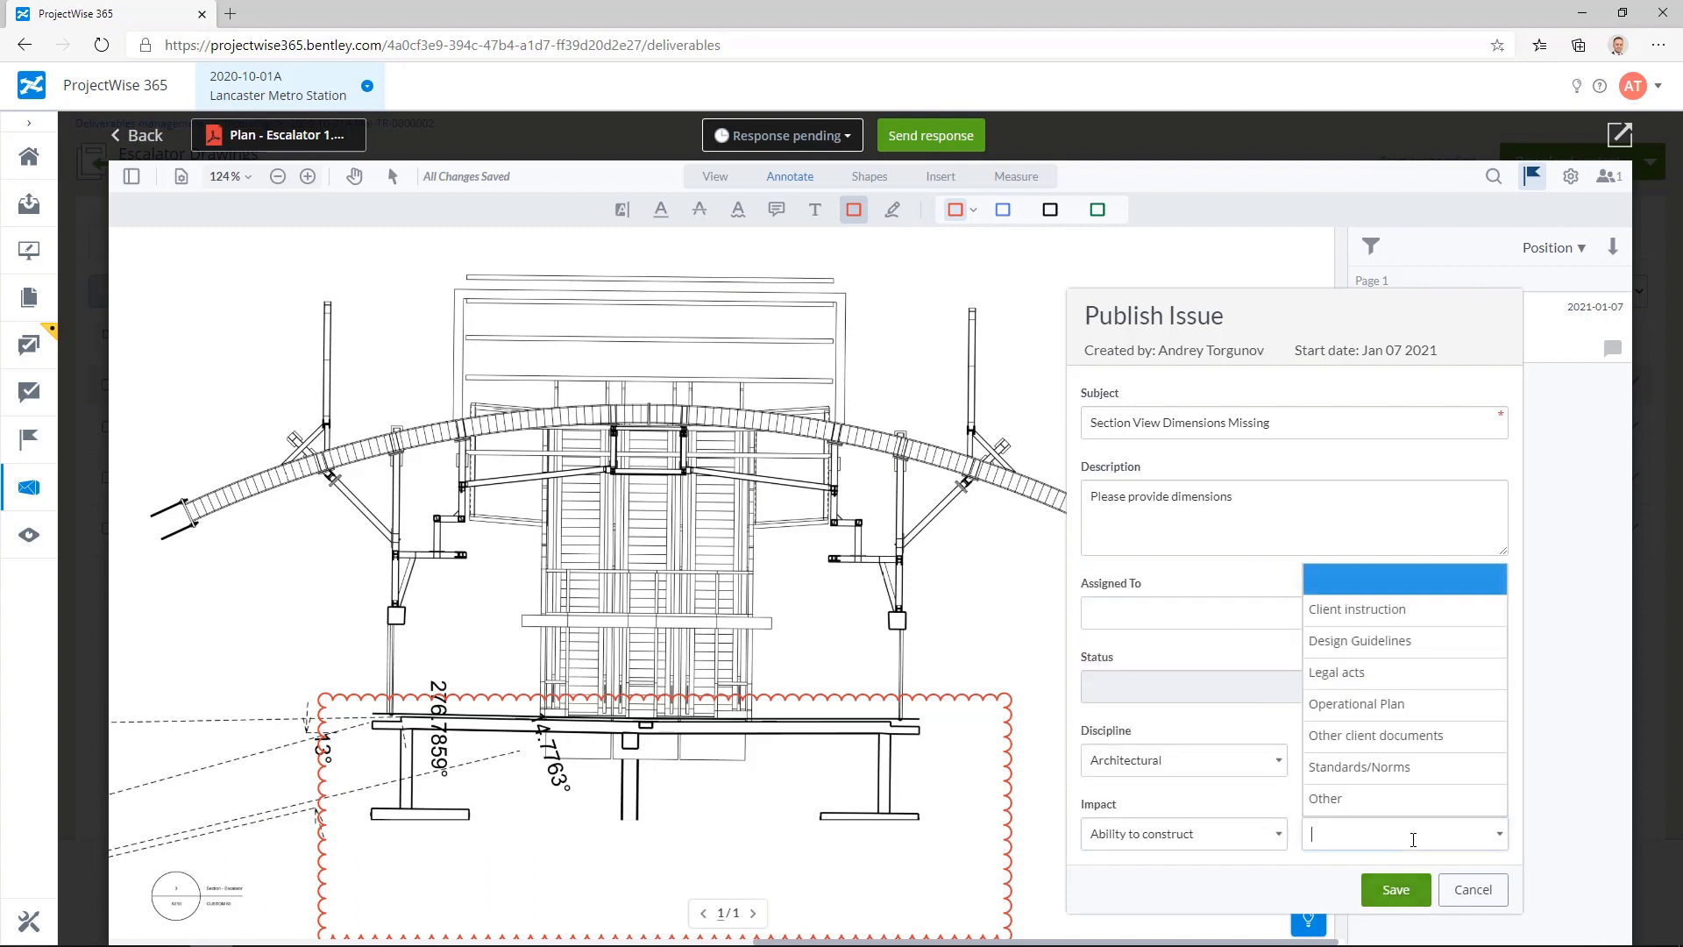
click(1421, 612)
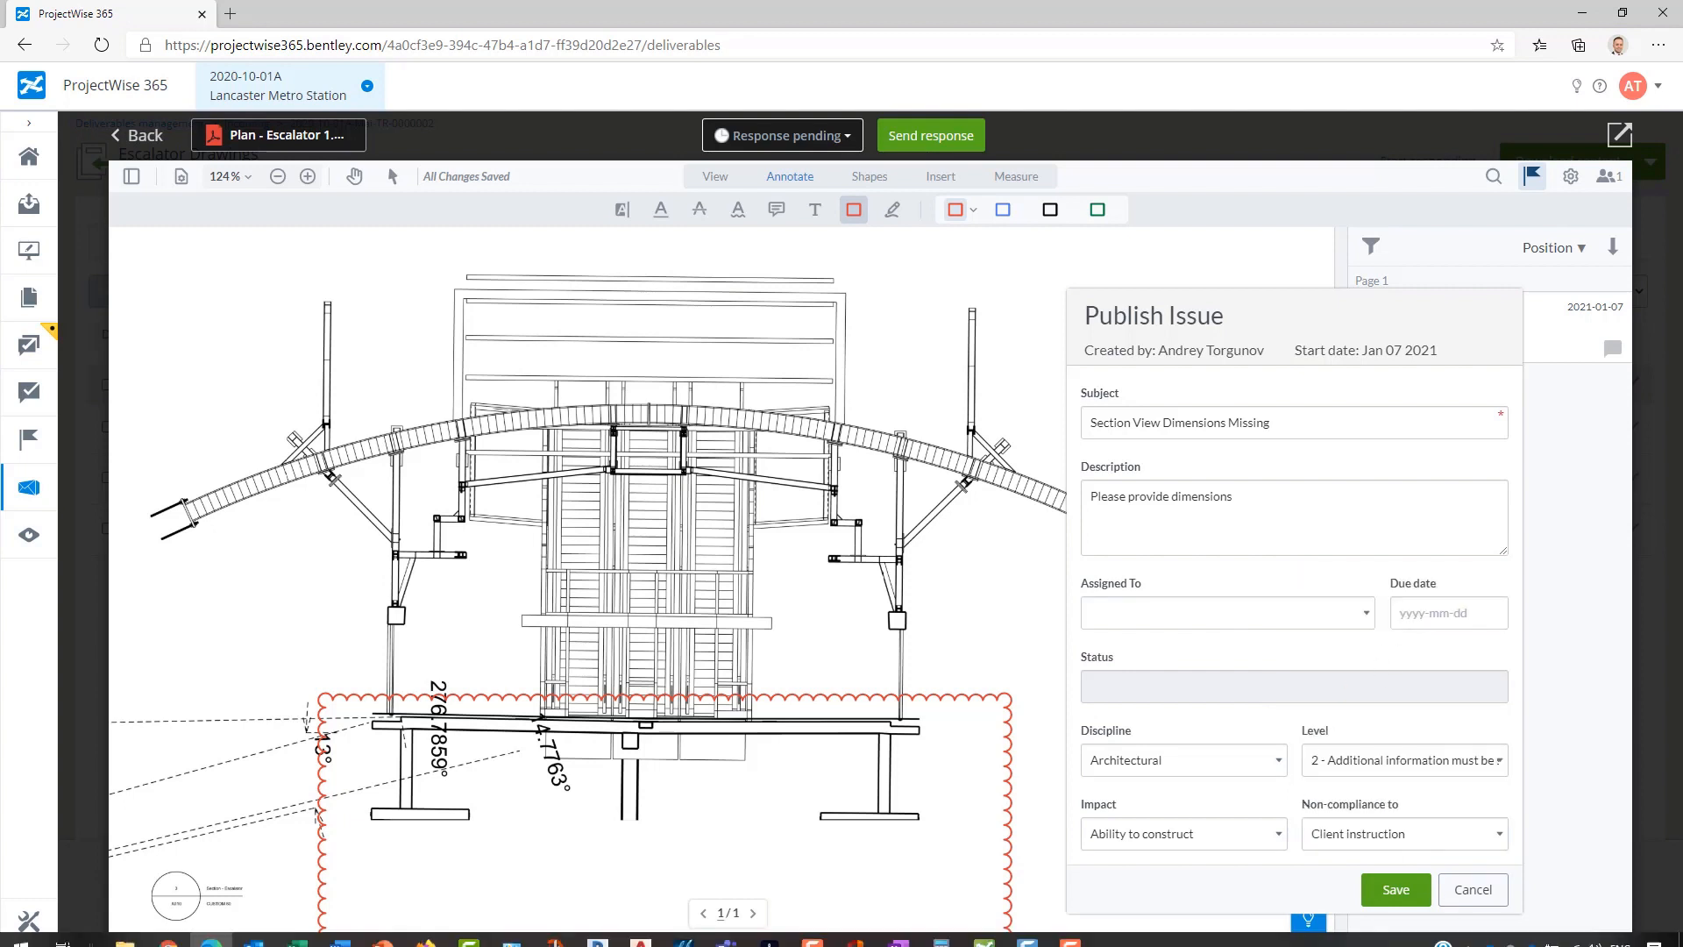
click(1381, 890)
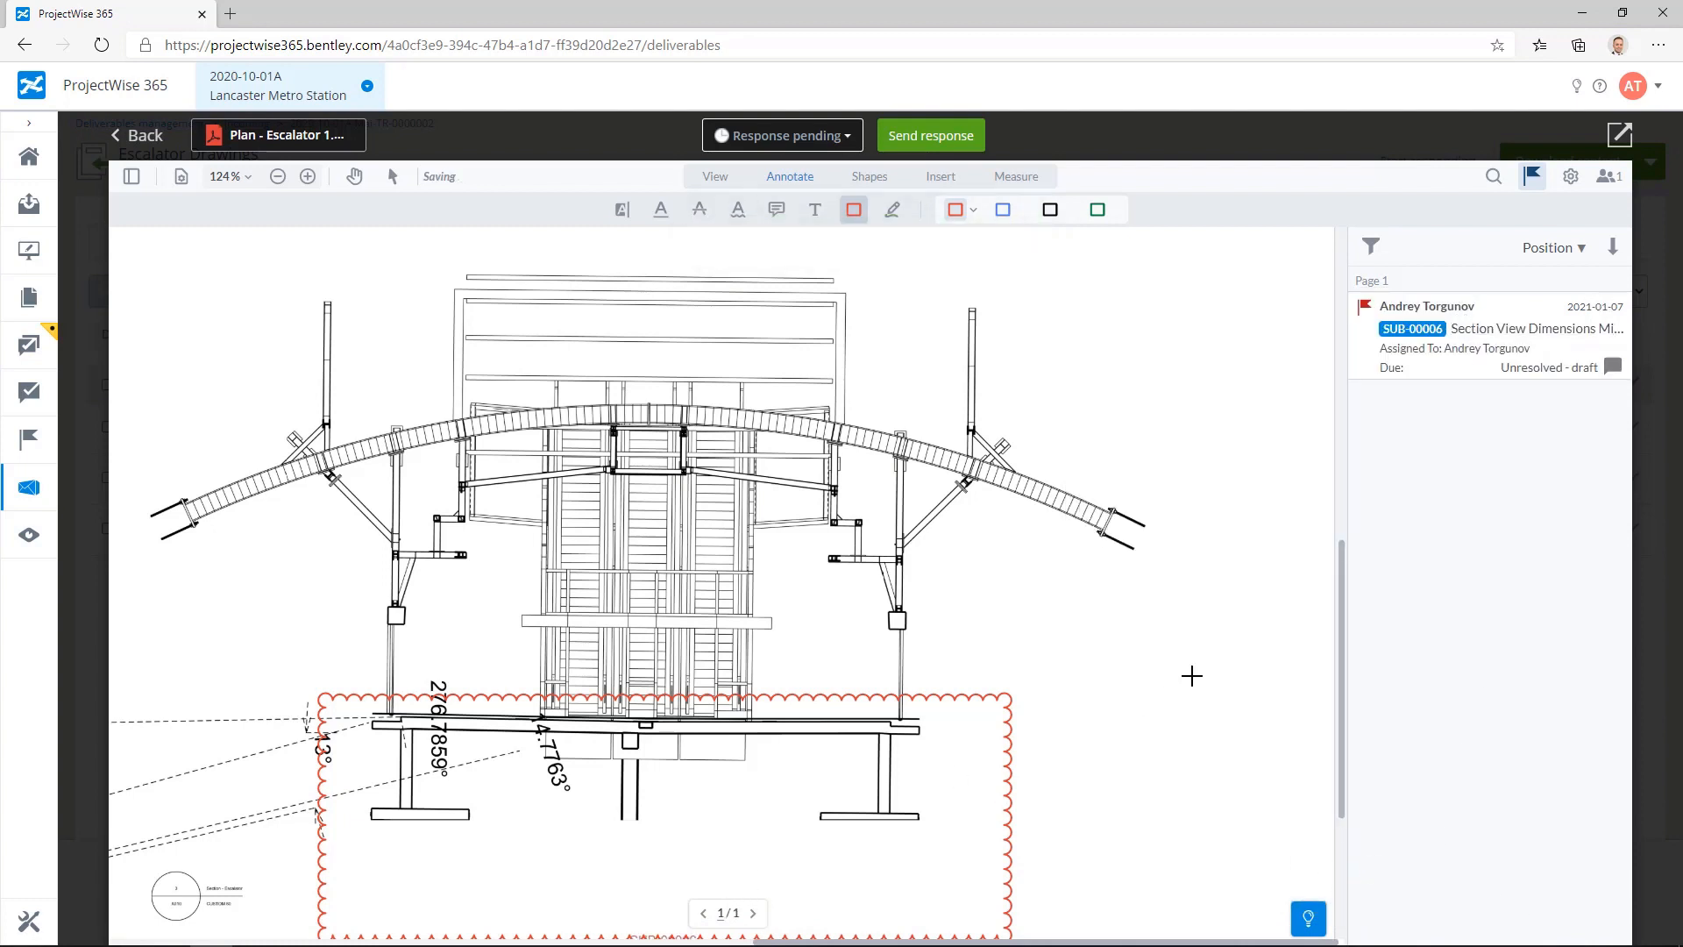
Step: Set the response status for Plan - Escalator 1.pdf to Revise / resubmit
click(303, 178)
click(279, 177)
click(279, 177)
click(279, 177)
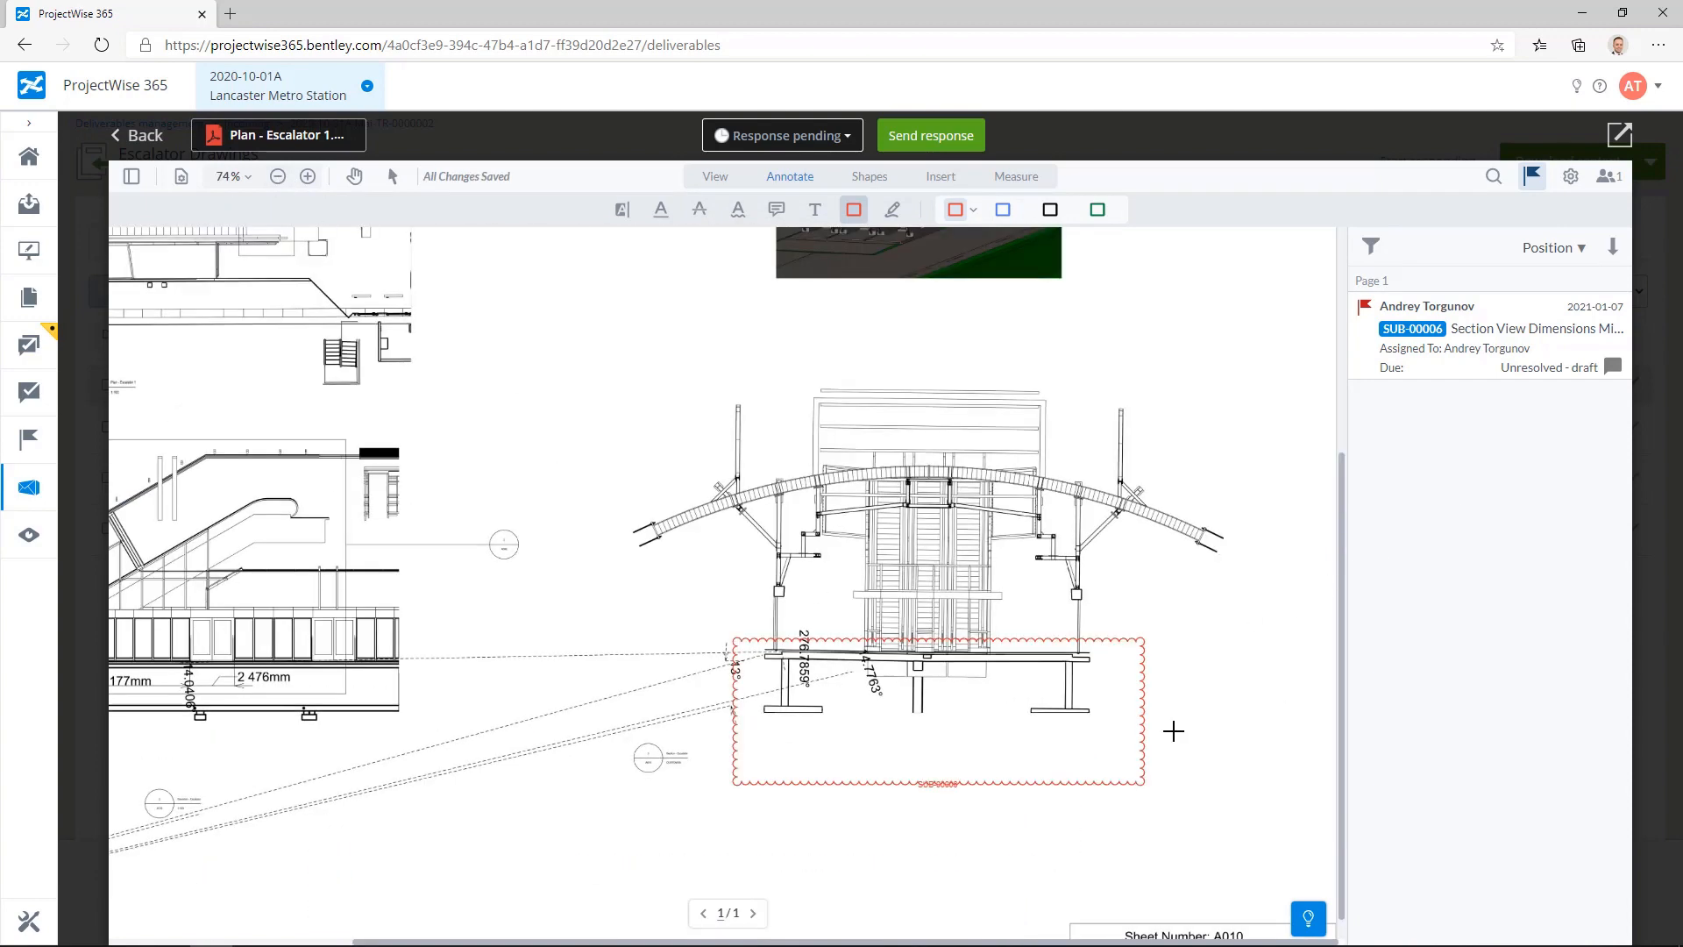
click(829, 138)
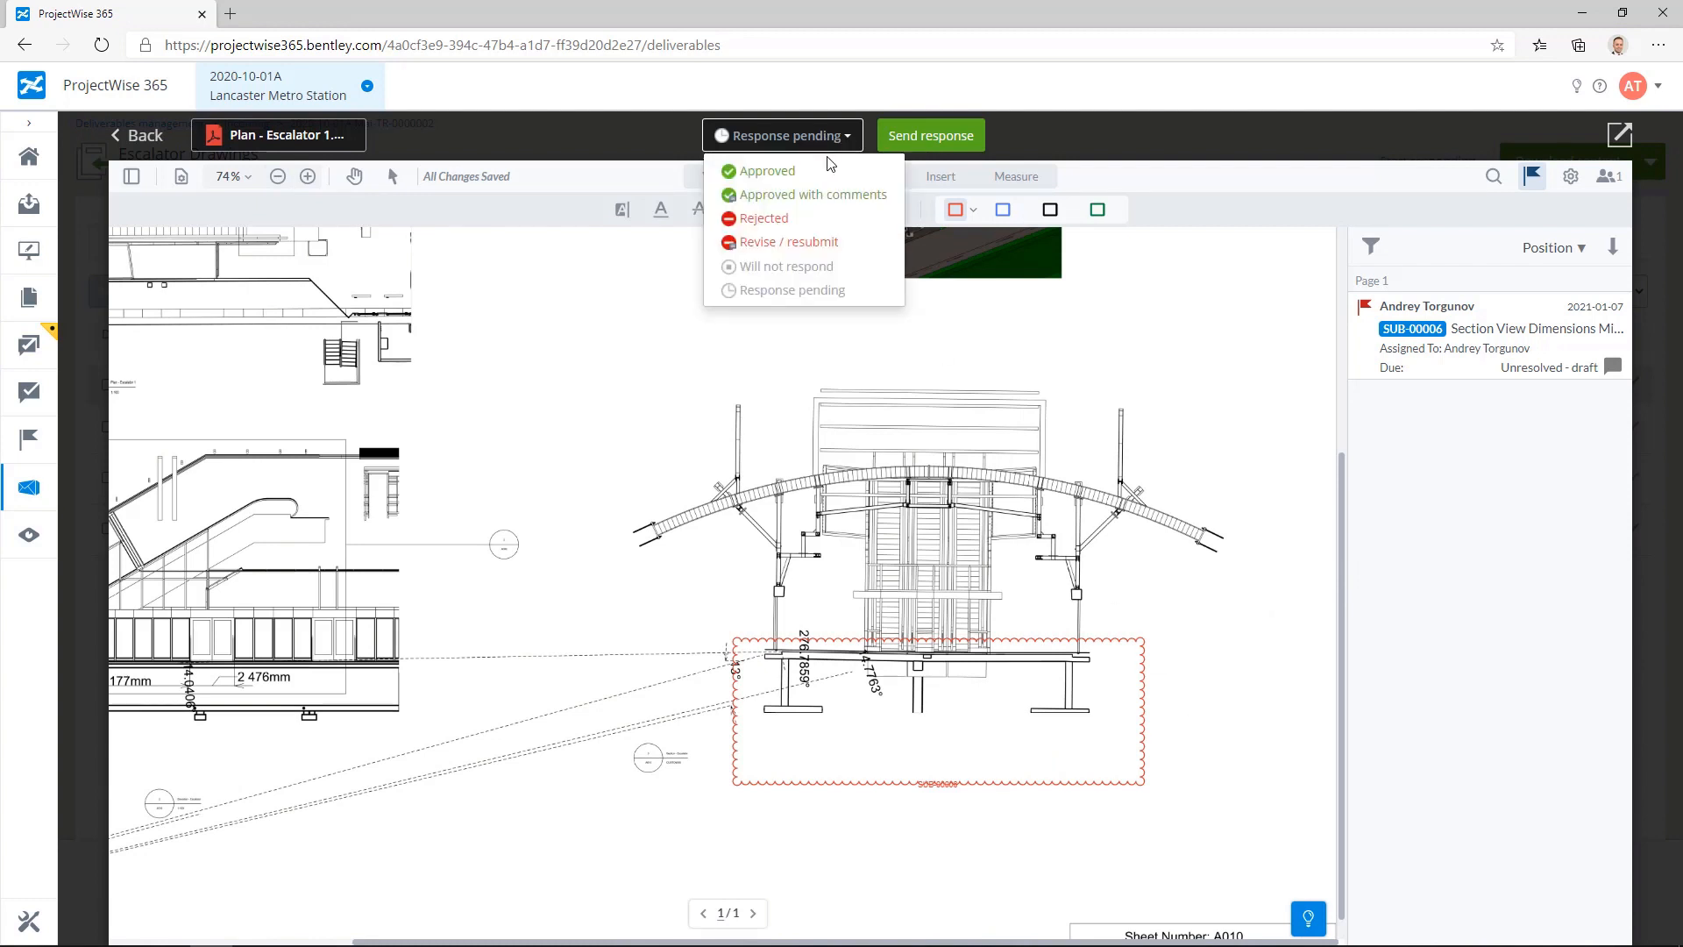
click(781, 245)
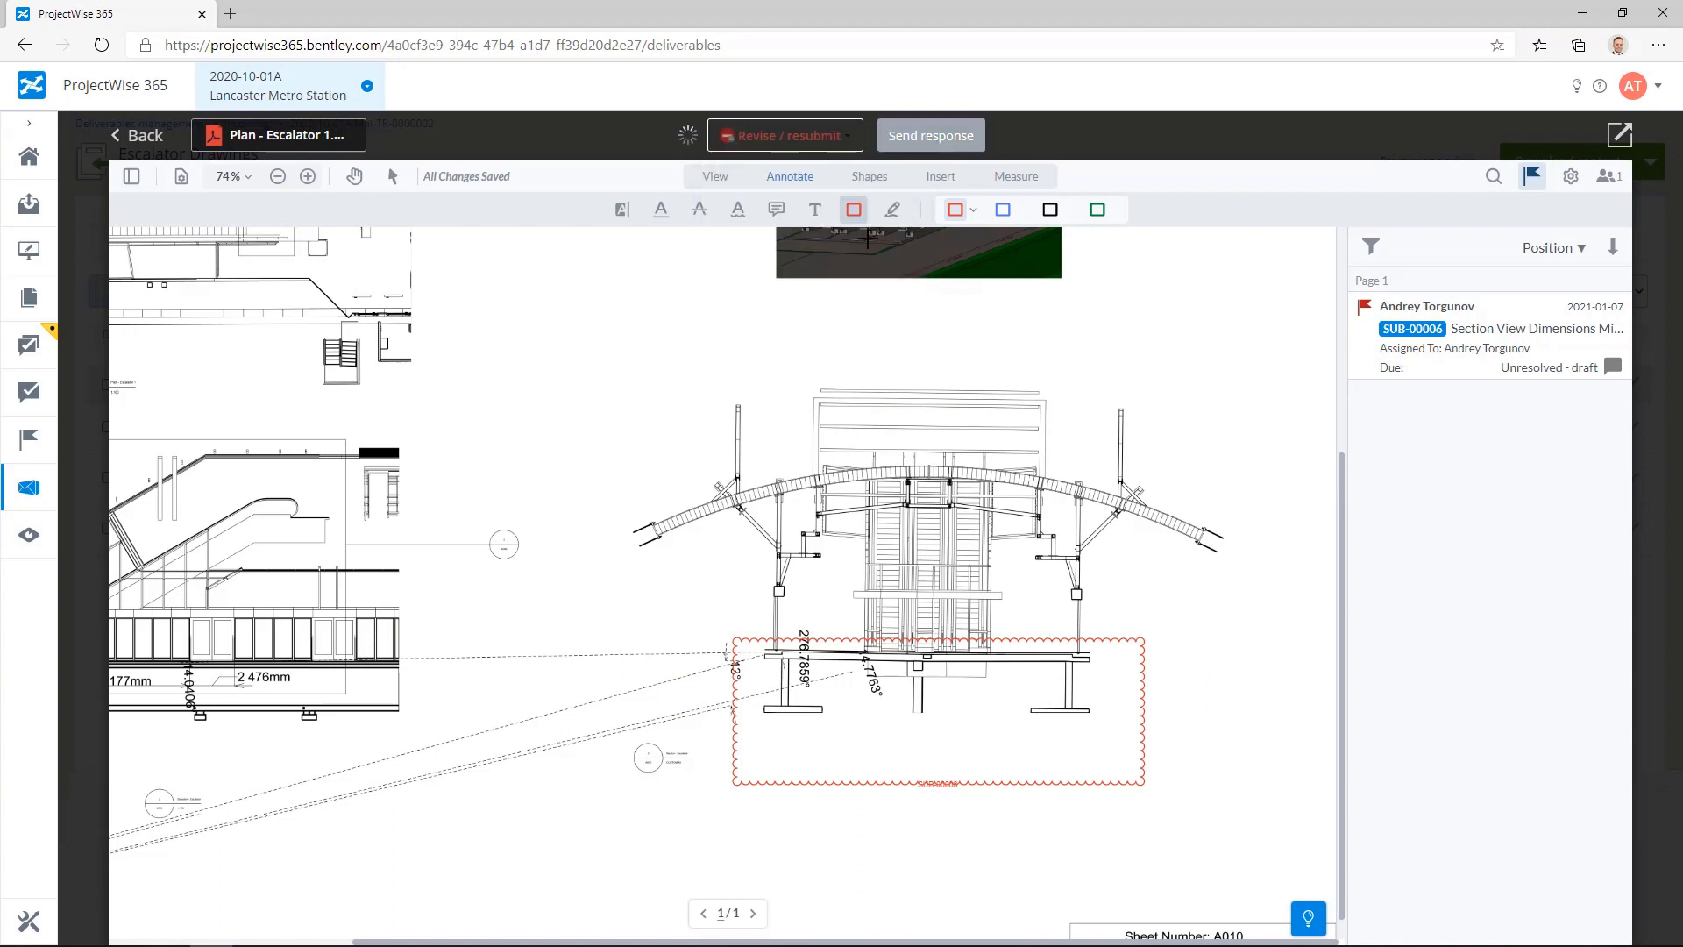
Step: Send the document response with the comment "Dimensions missing"
click(942, 142)
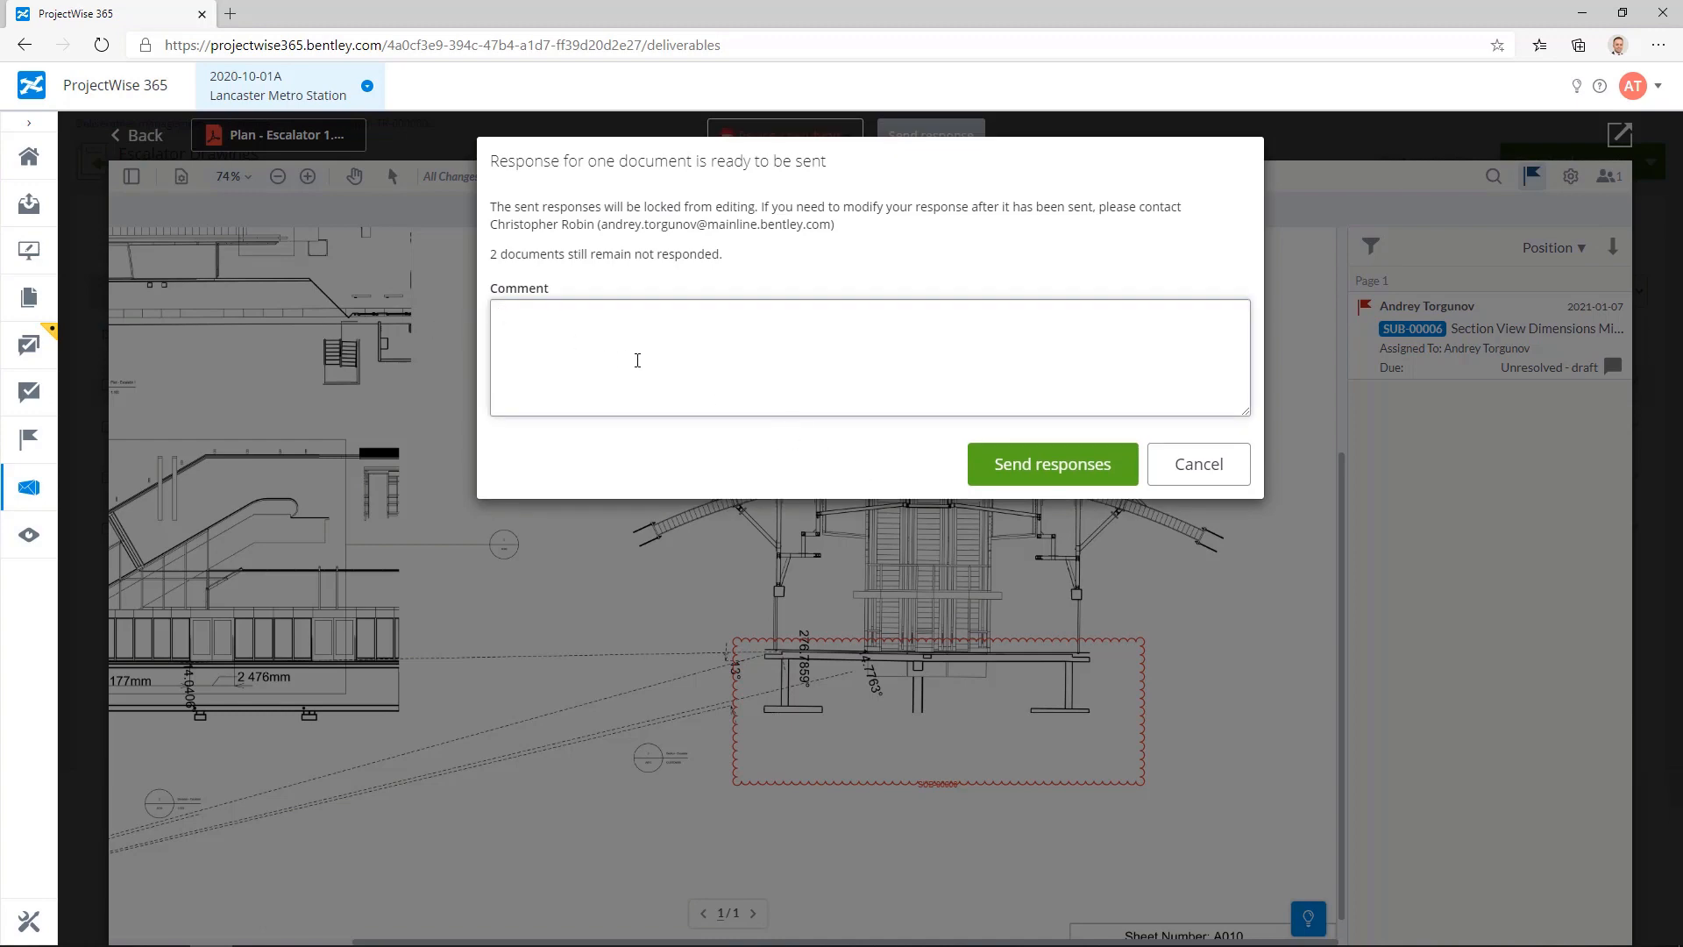
text(Dimensions missing)
click(1071, 465)
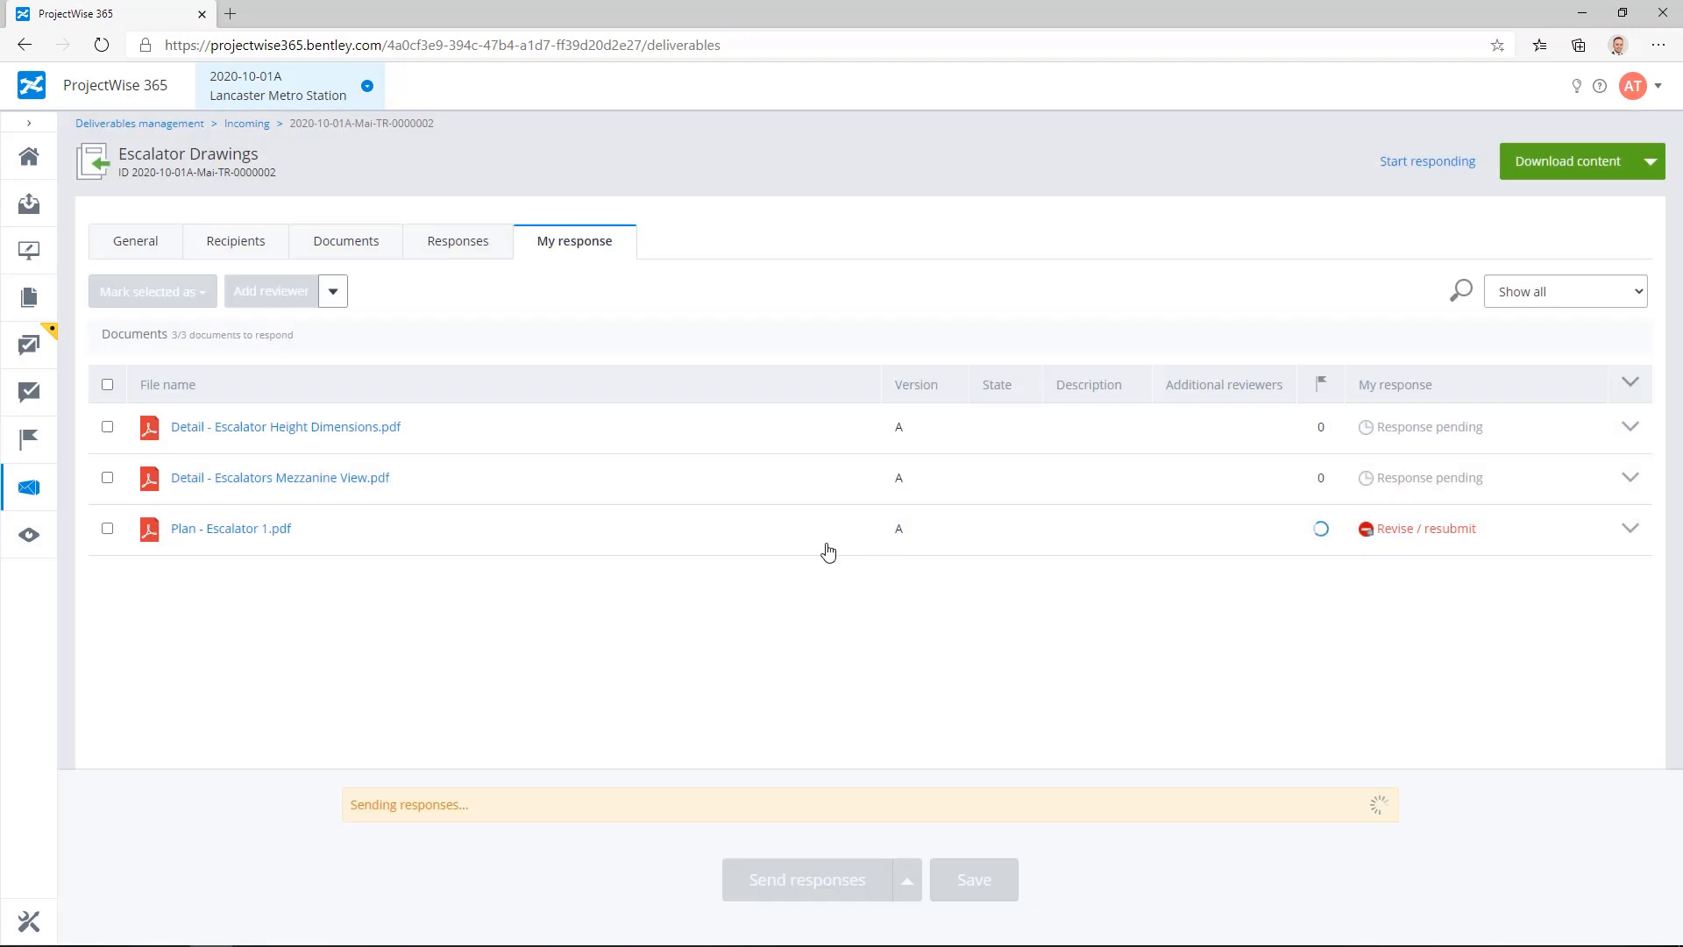
Step: Expand Plan - Escalator 1.pdf in the response list to check the details of its sent response
click(1630, 529)
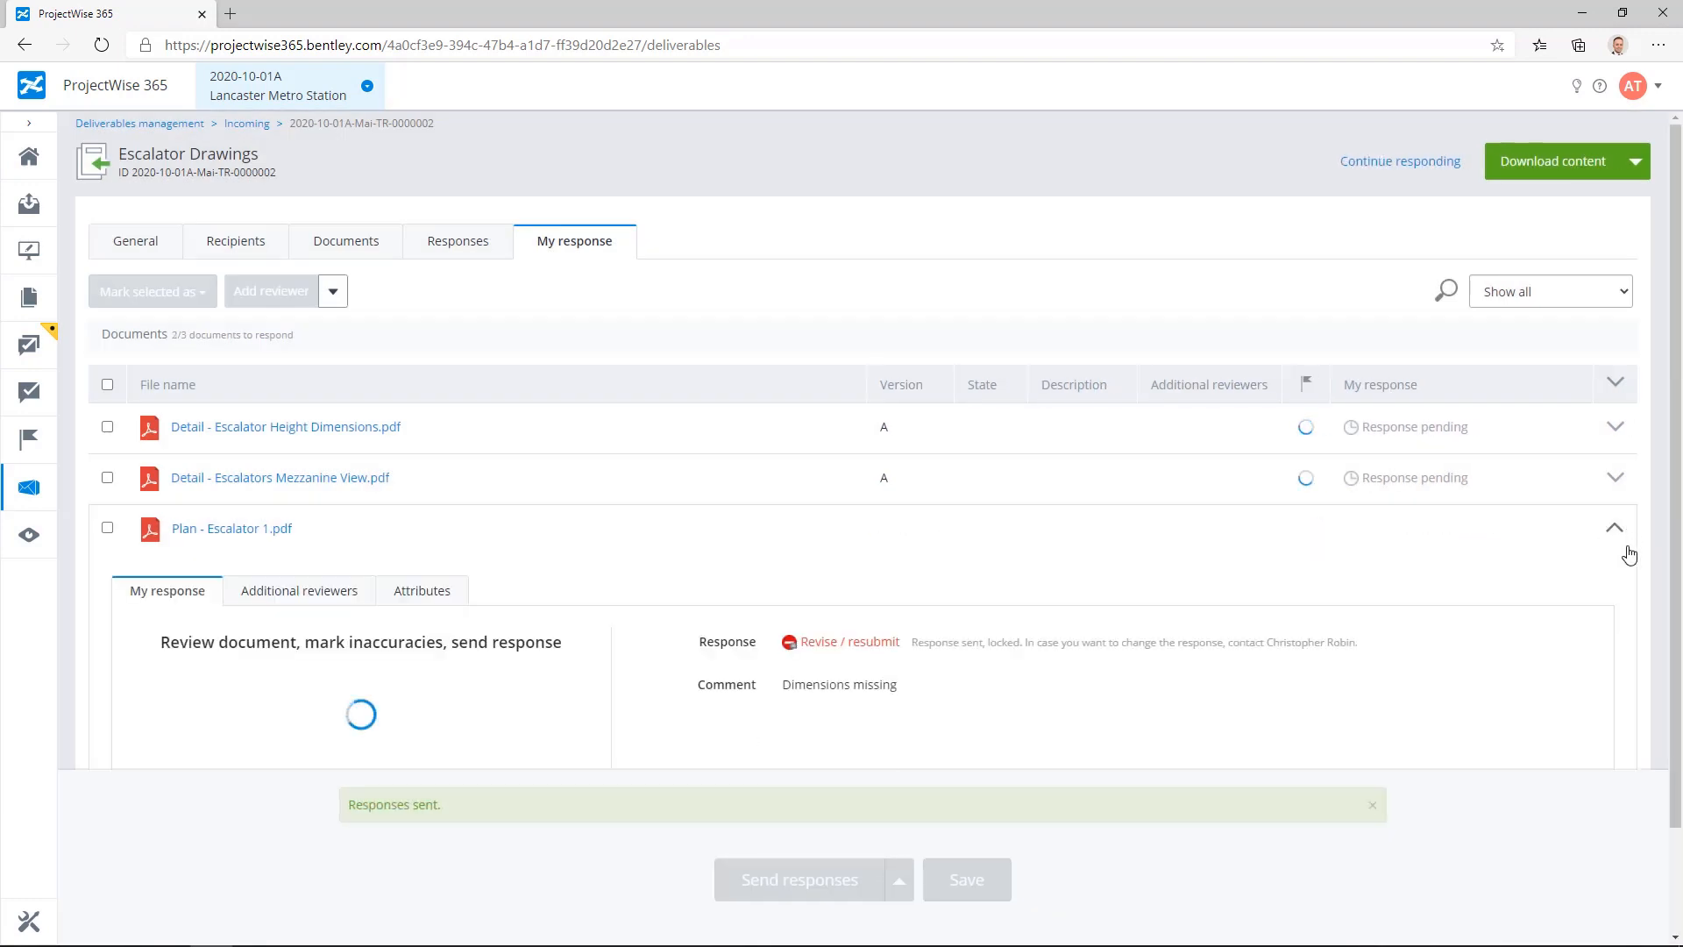
scroll(712, 608, down, 1)
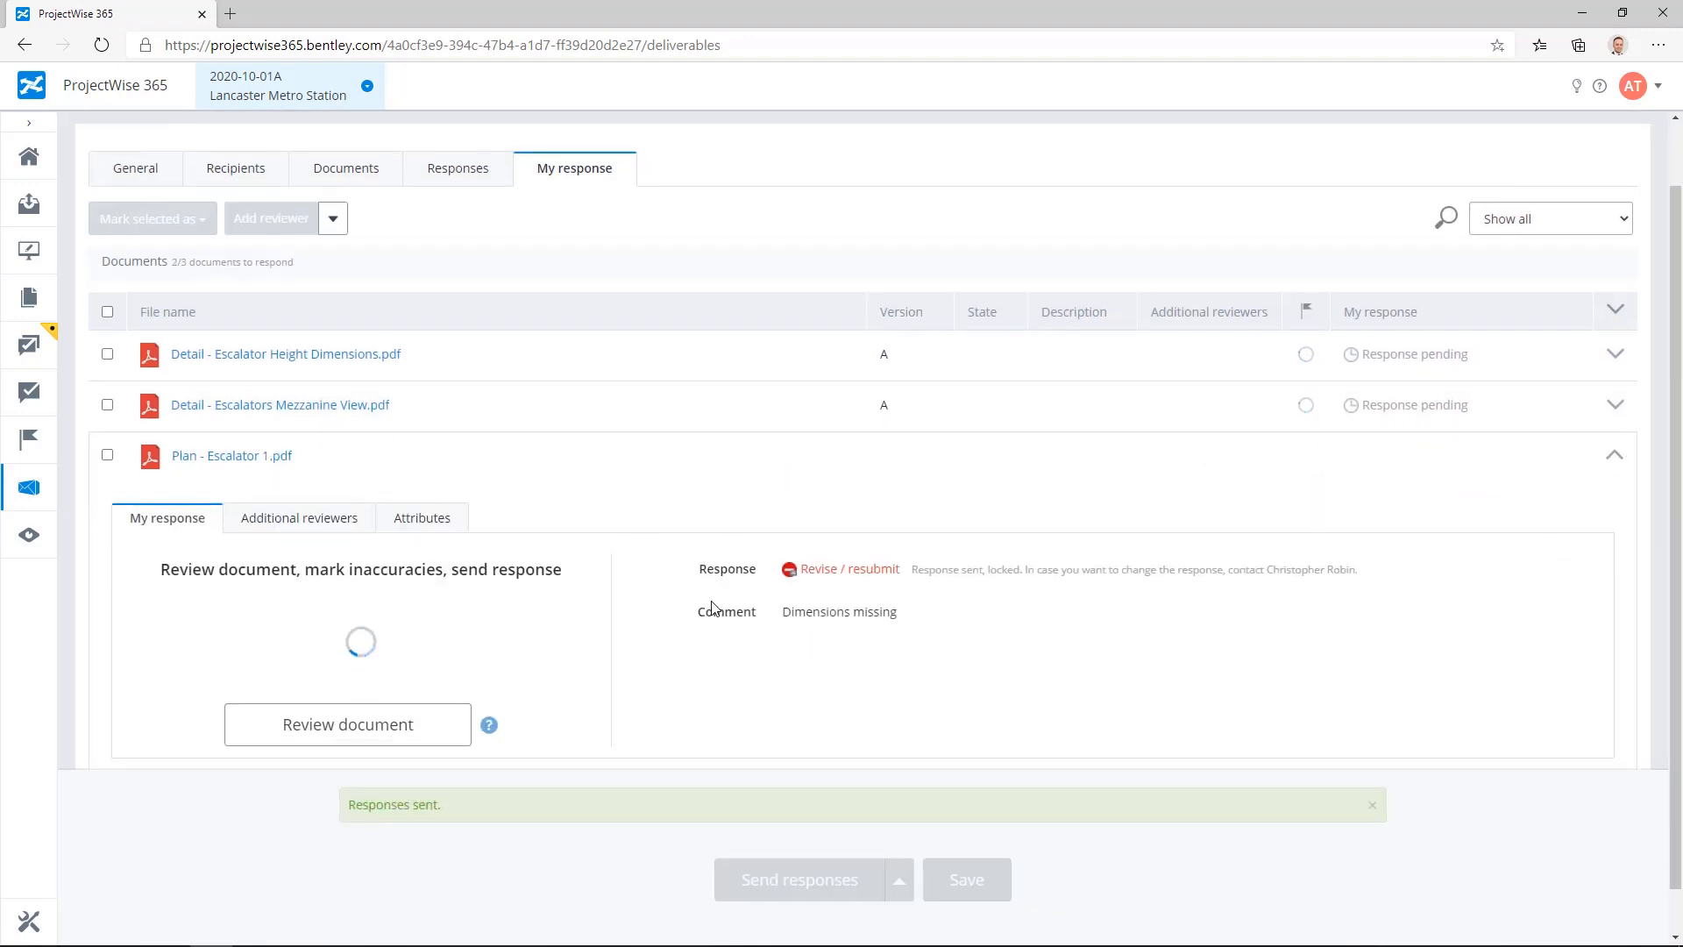
Step: Open the additional reviewers selection for Detail - Escalator Height Dimensions.pdf
scroll(712, 607, down, 1)
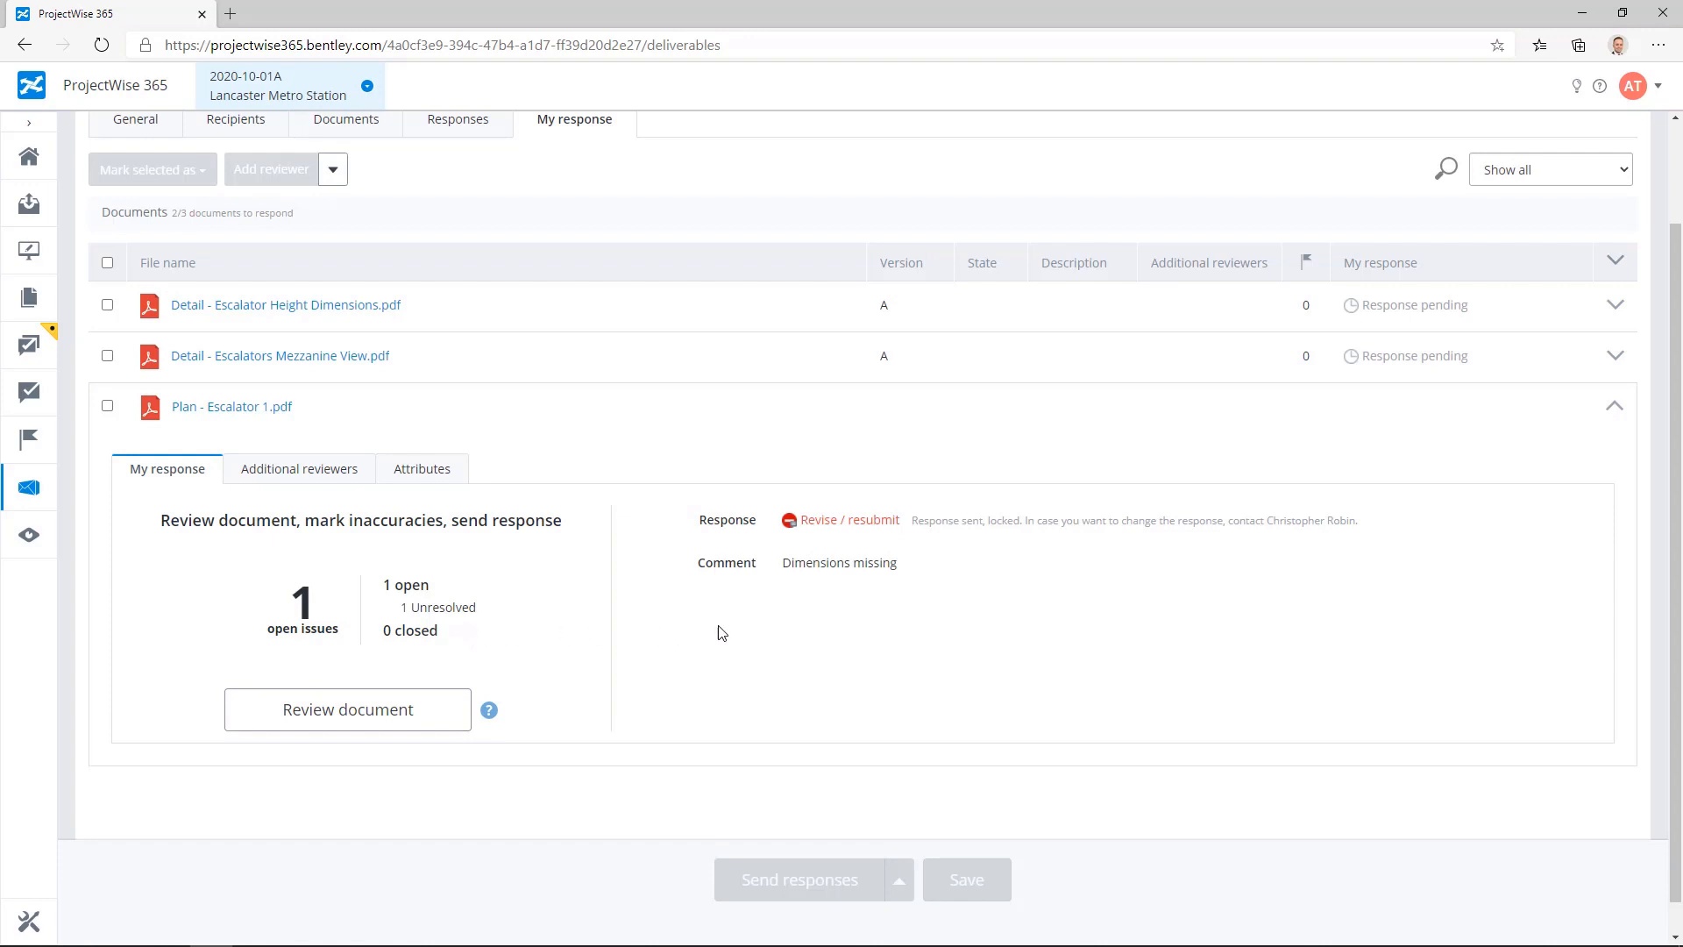
scroll(1054, 640, up, 2)
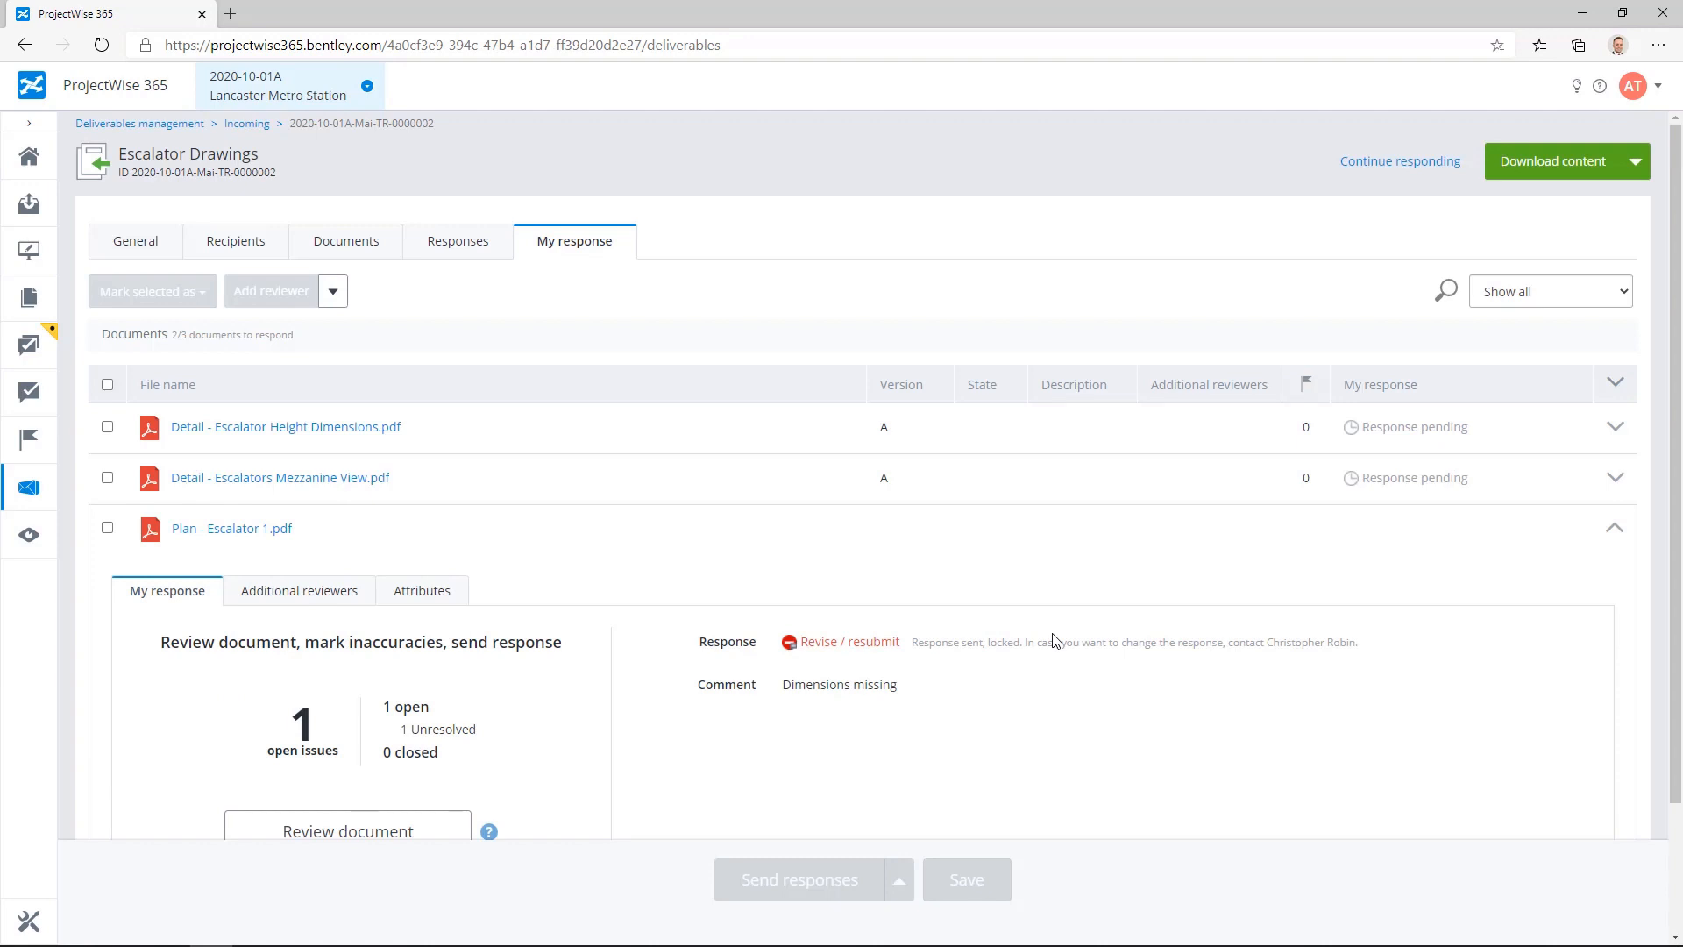
click(1616, 428)
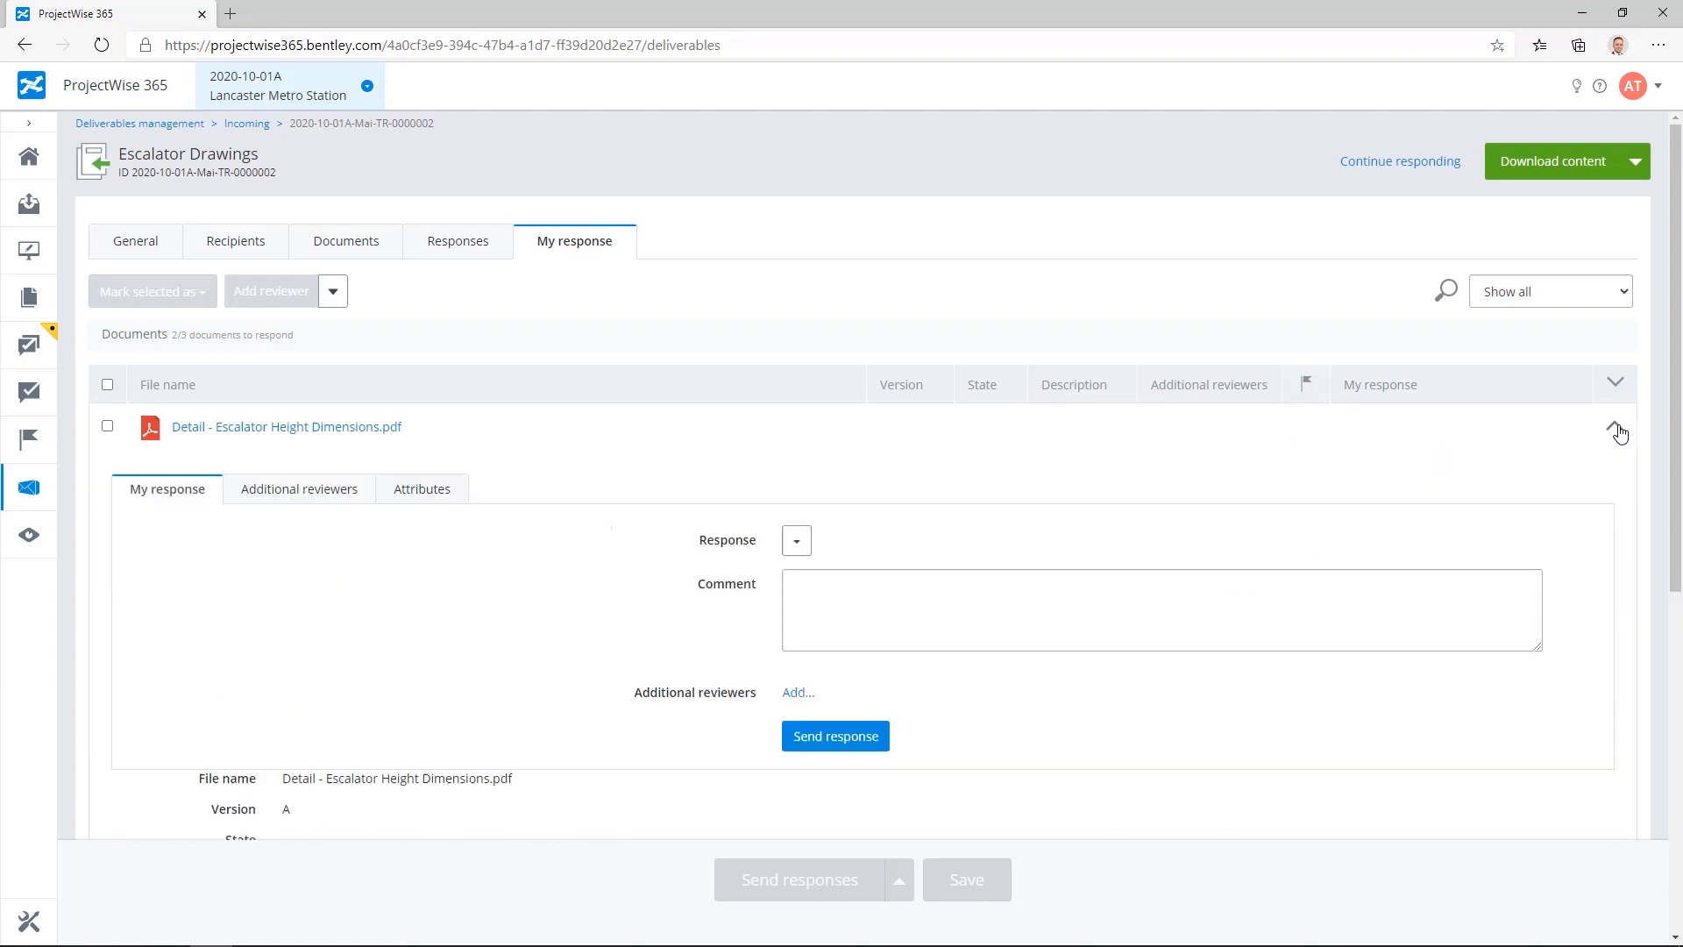
click(304, 491)
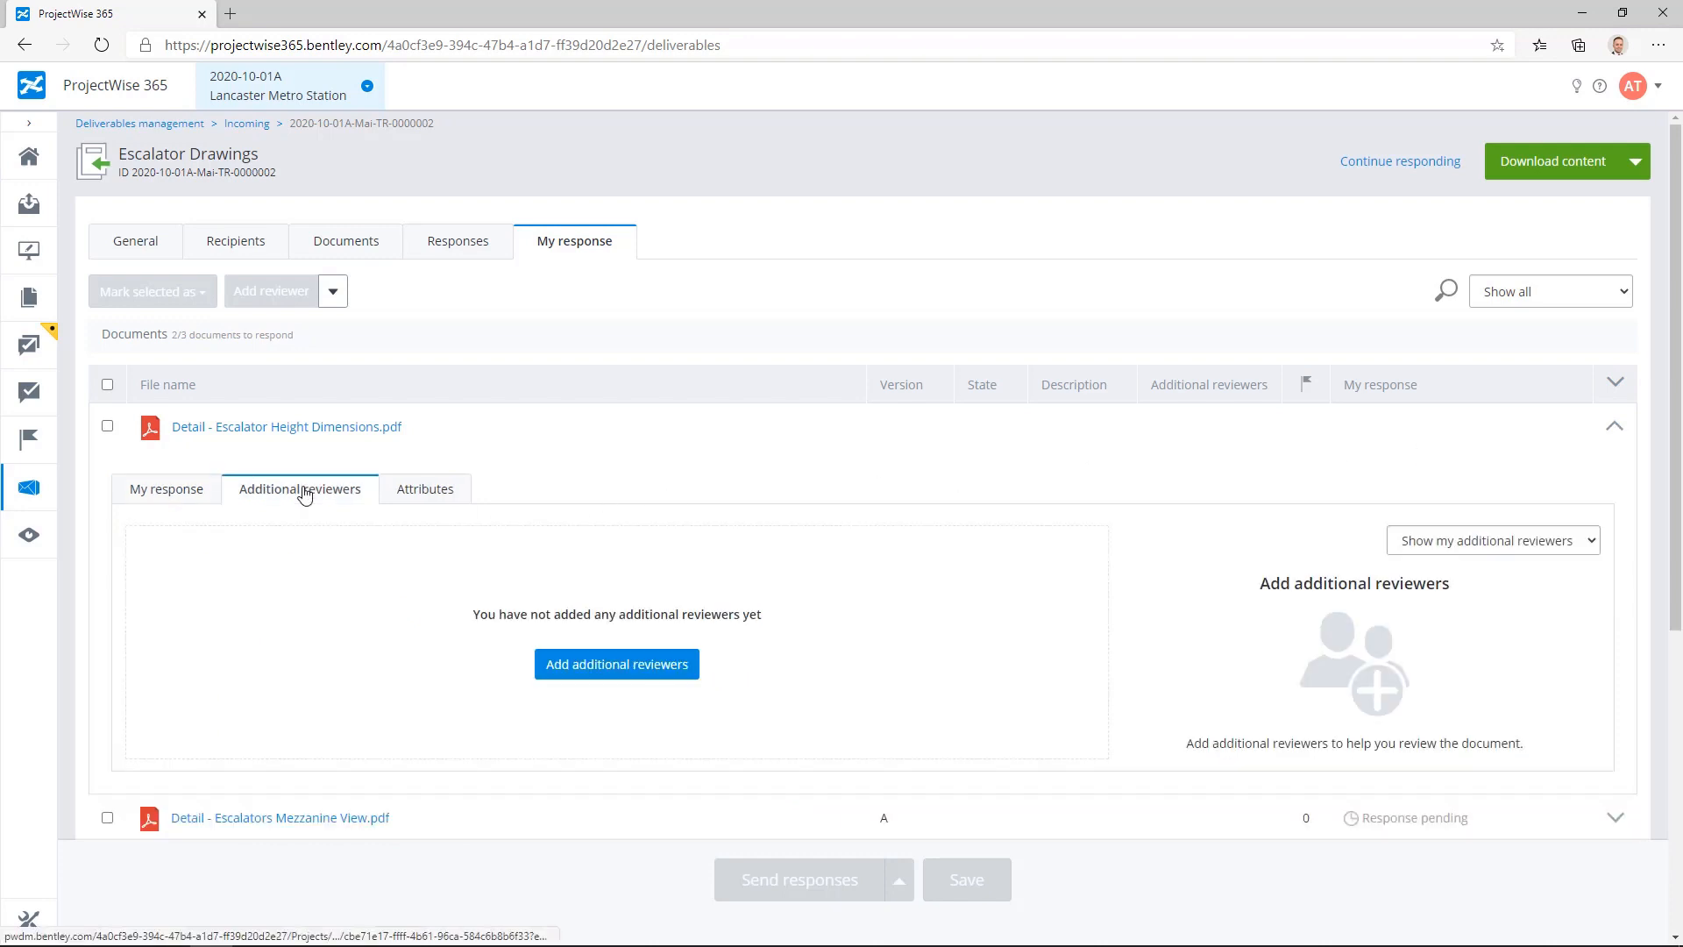
click(623, 679)
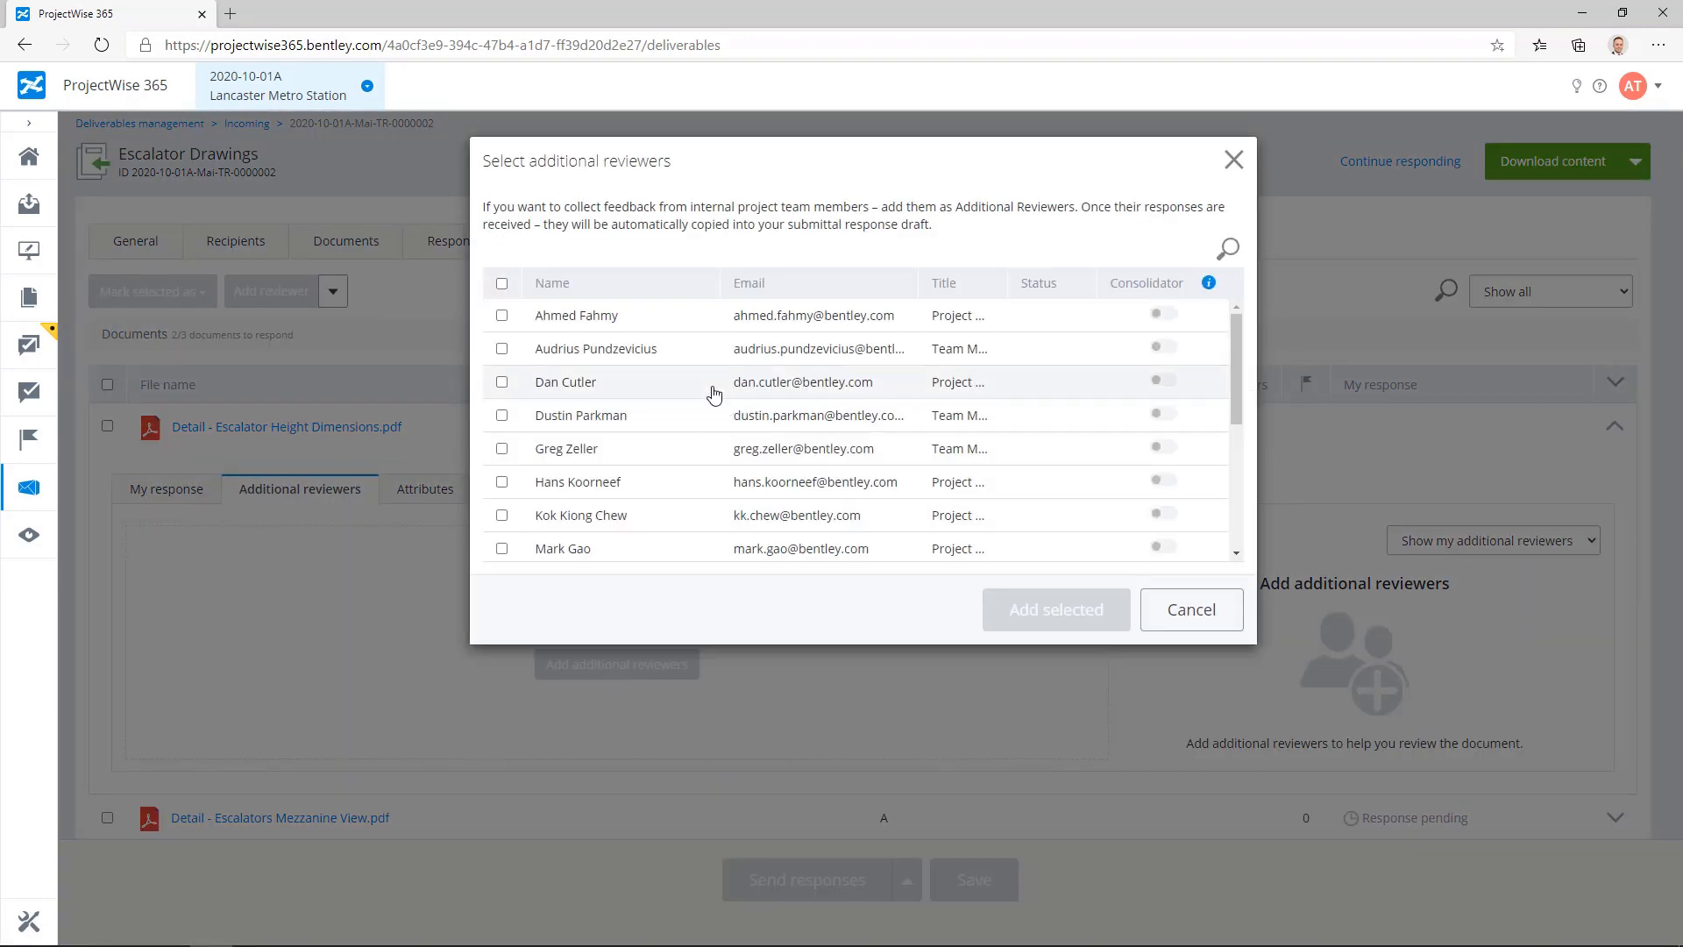
Step: Add the first and fifth listed team members as additional reviewers, with the first as Consolidator, and send the review request
click(502, 316)
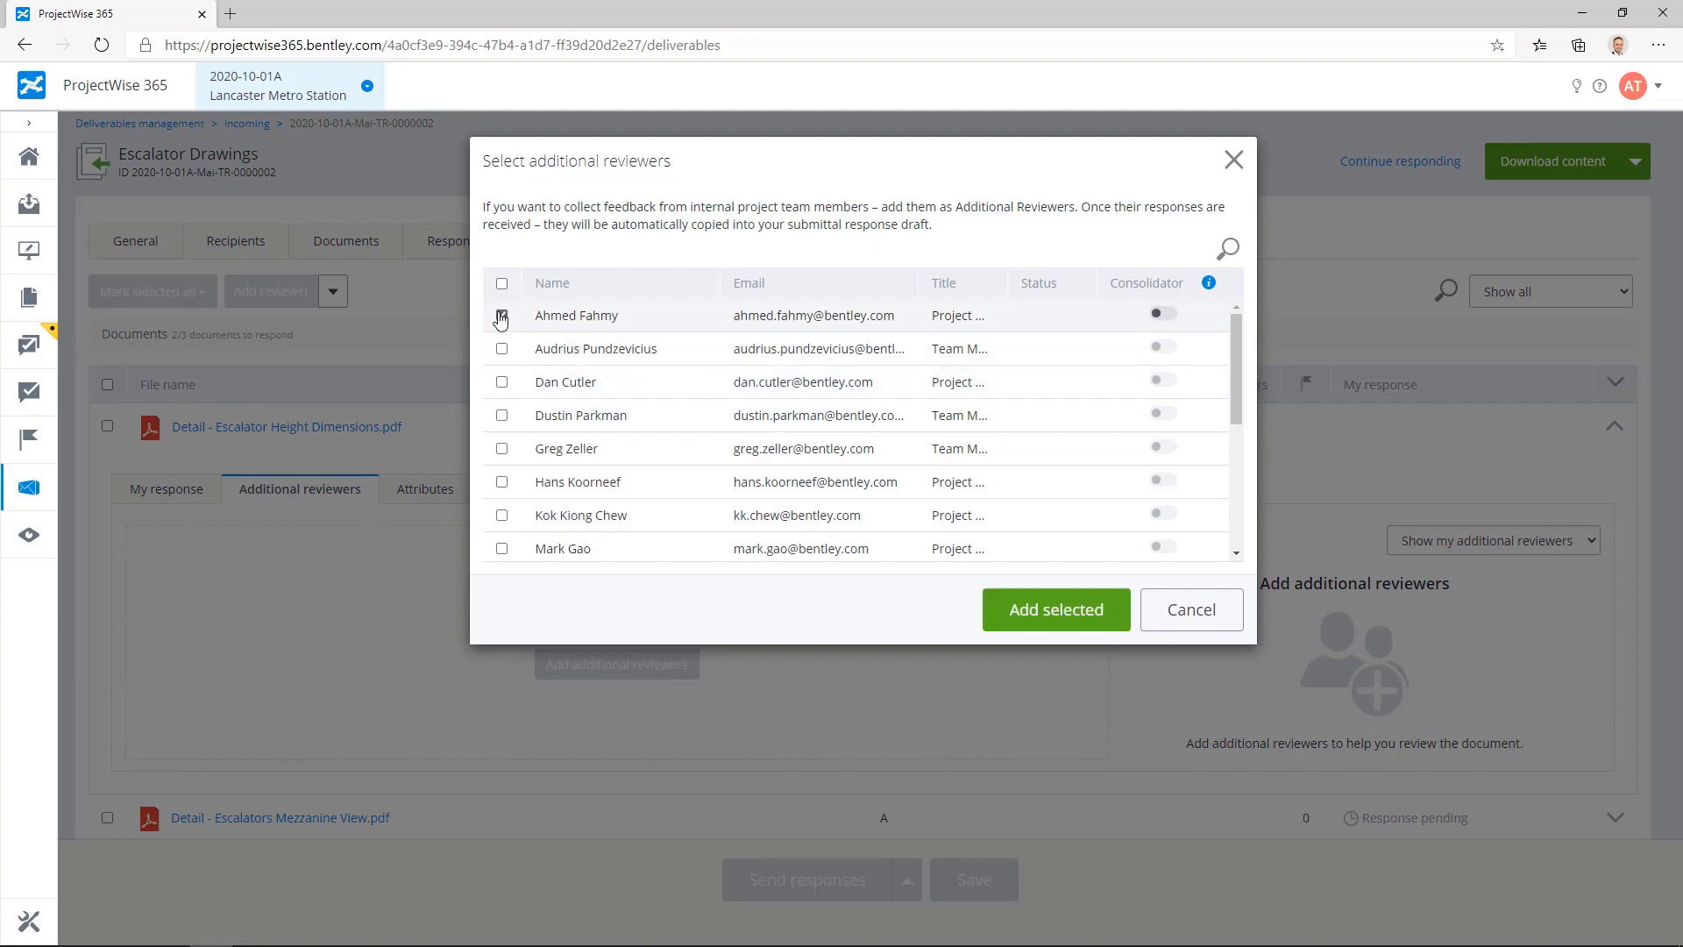
click(502, 450)
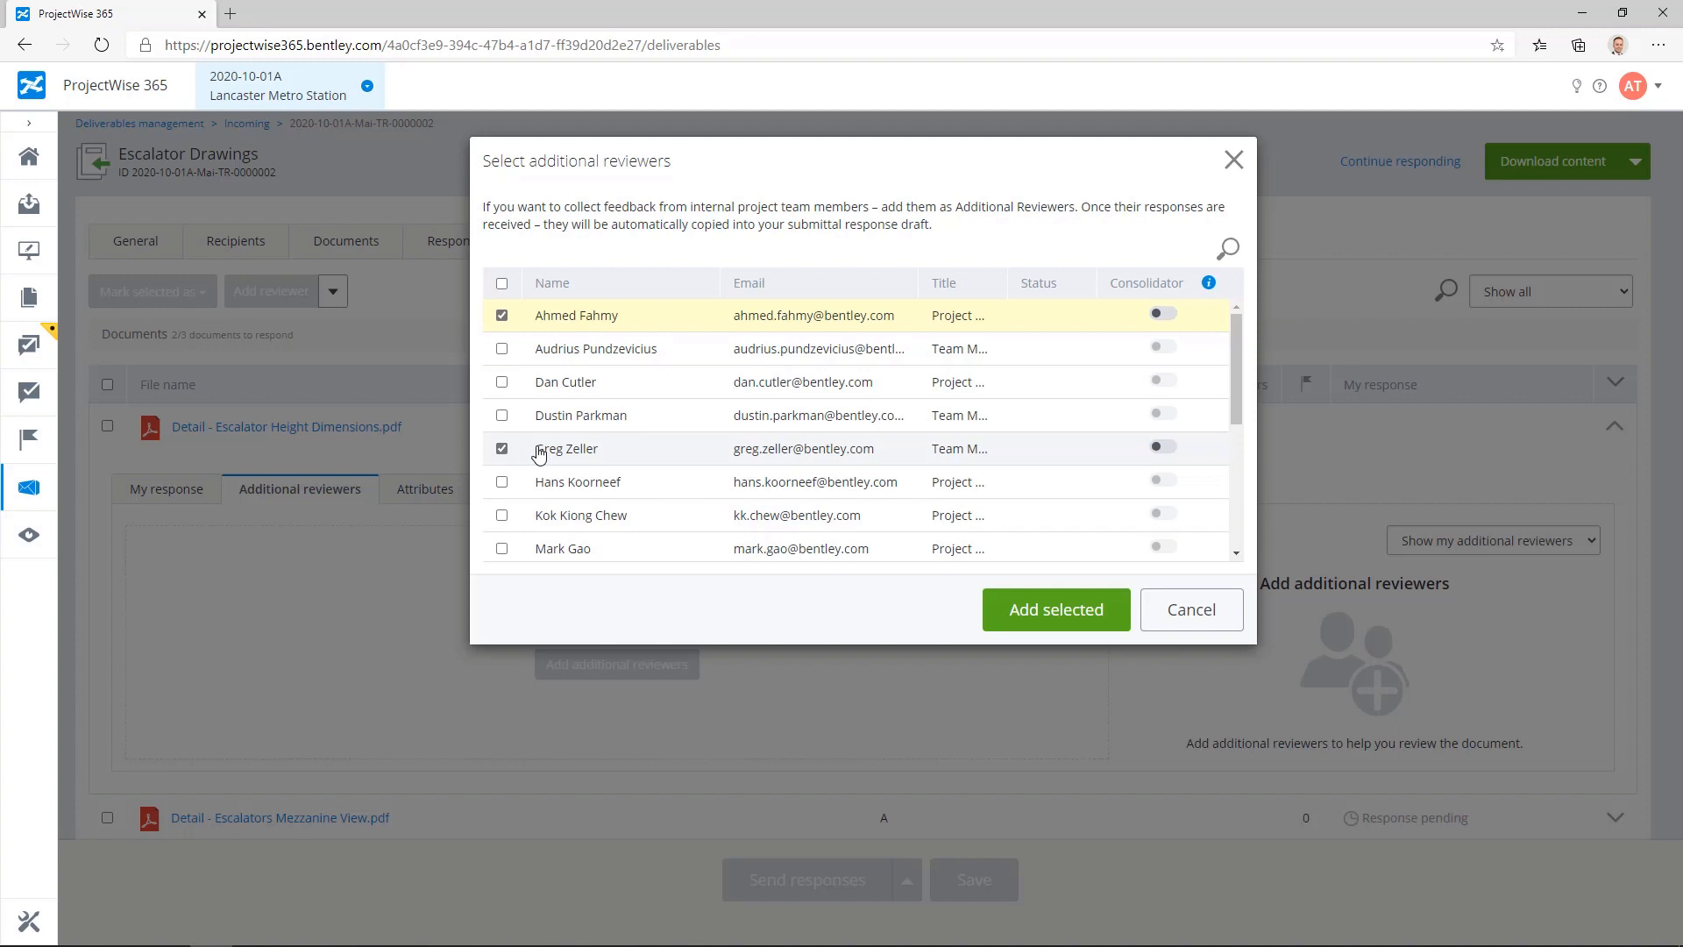
click(1170, 314)
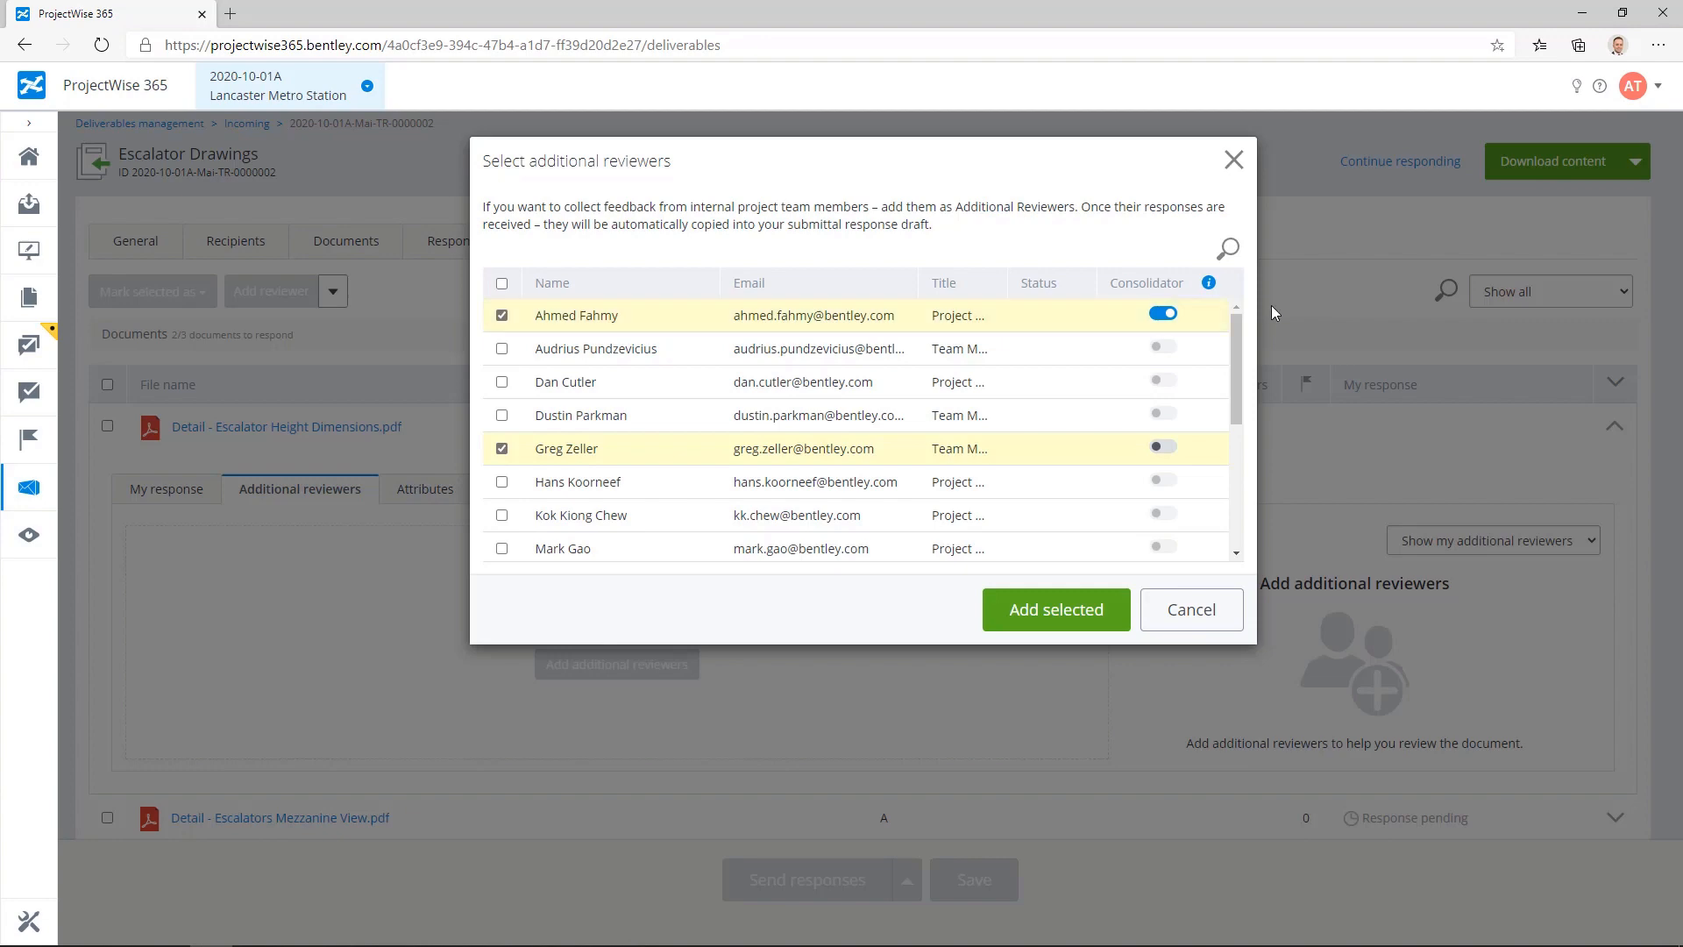
click(1033, 619)
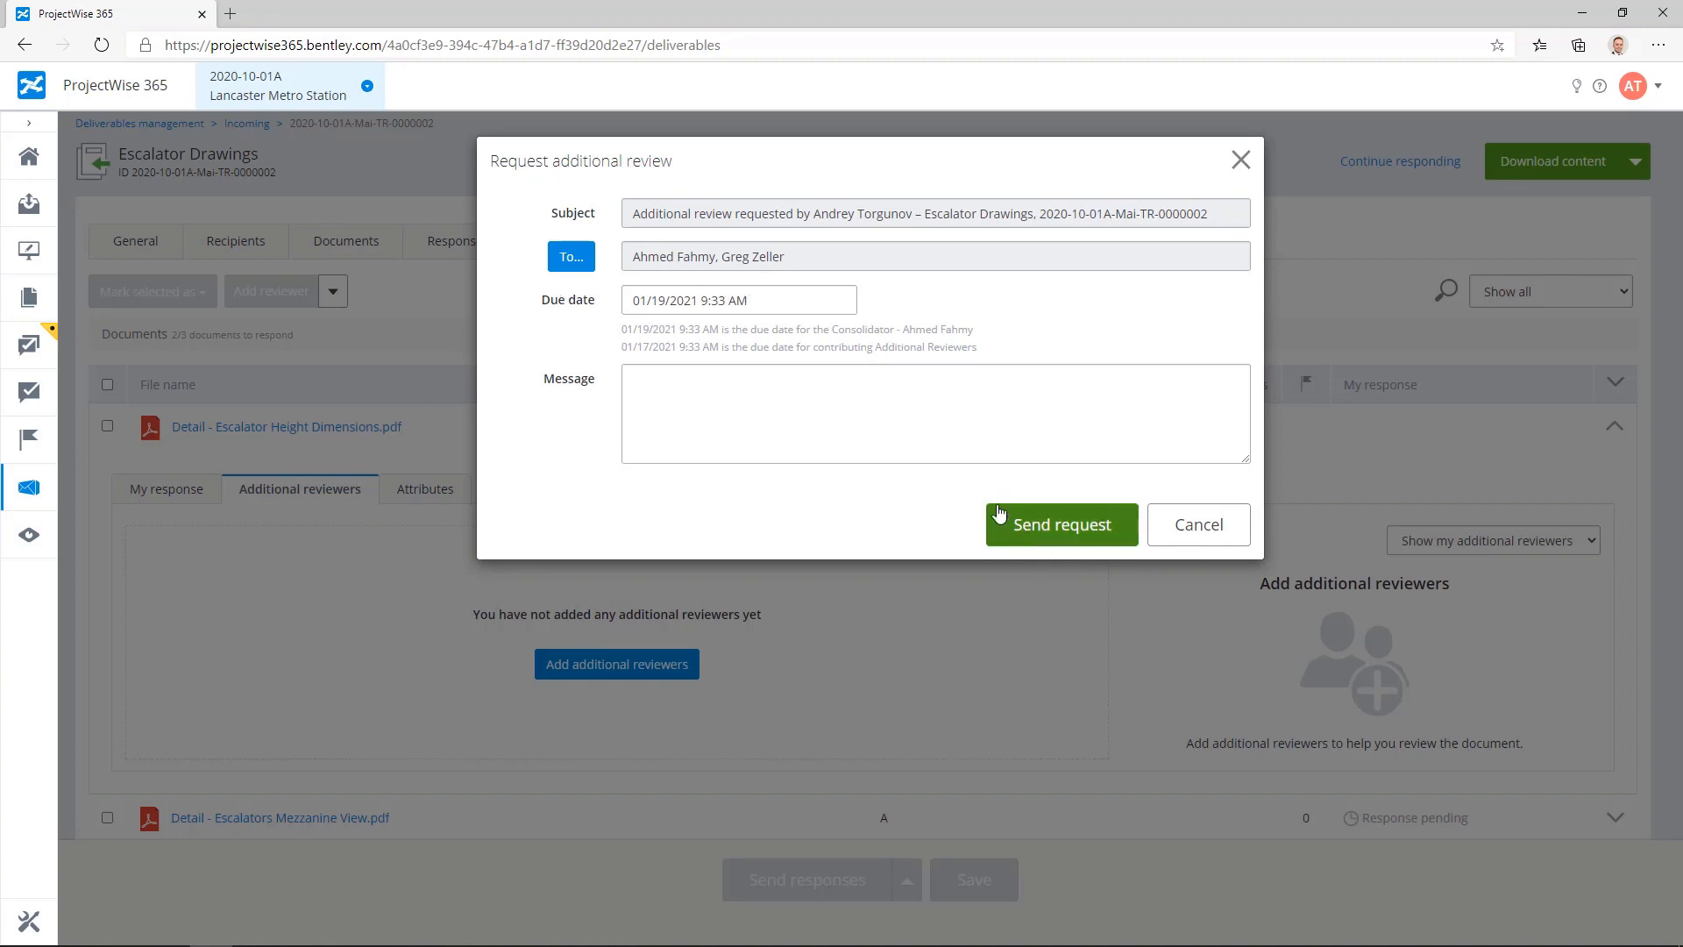
click(1059, 535)
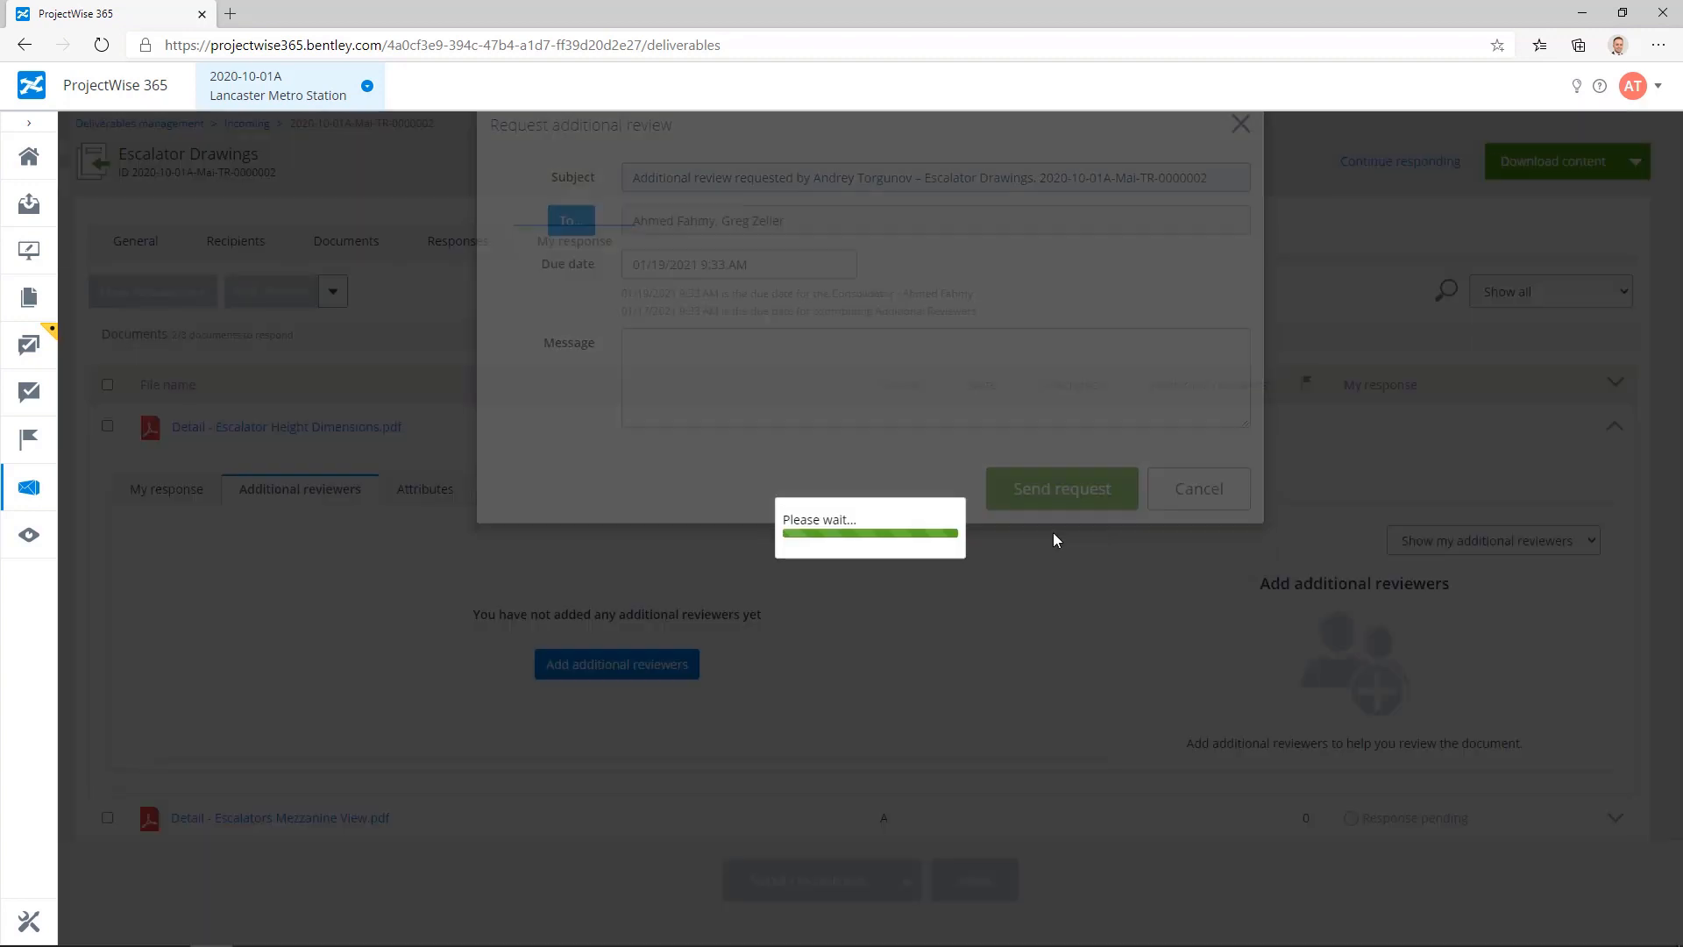